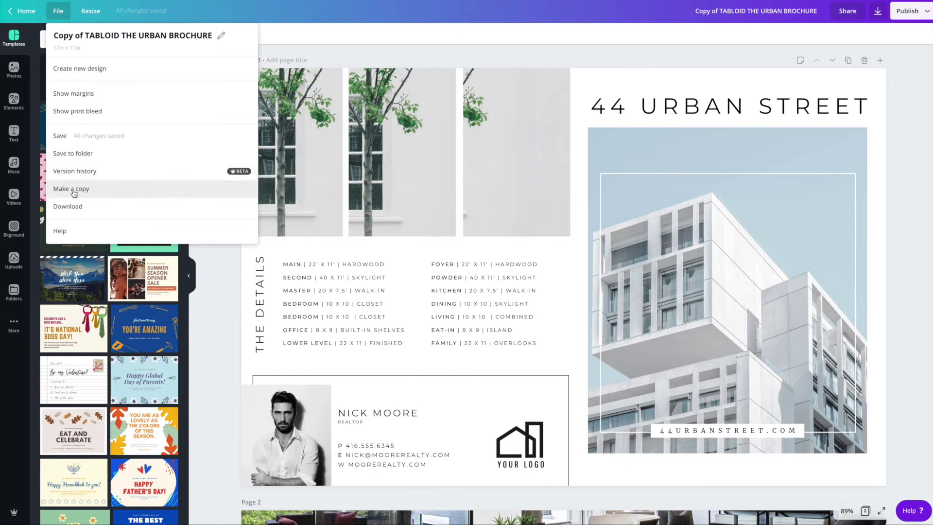
Step: Show the uploaded images and view the file picker for uploading new media, closing it without choosing a file
click(223, 278)
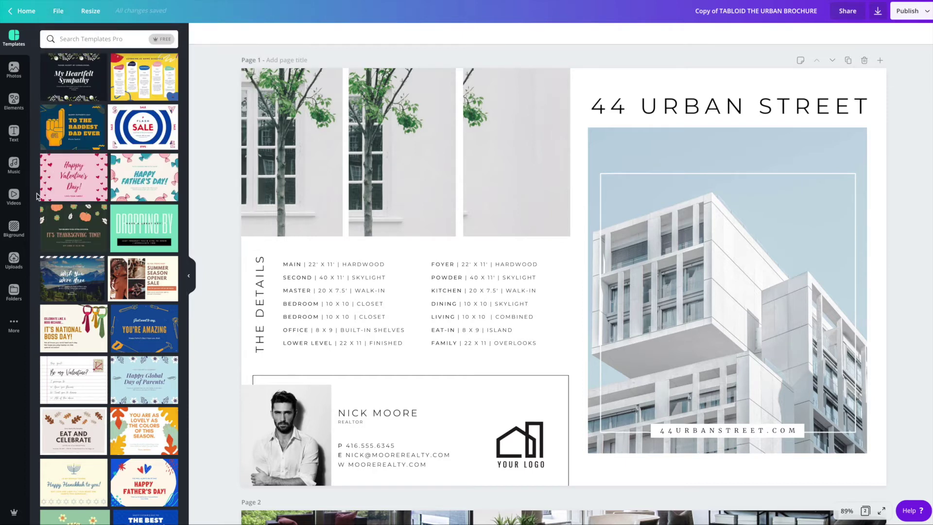
click(14, 261)
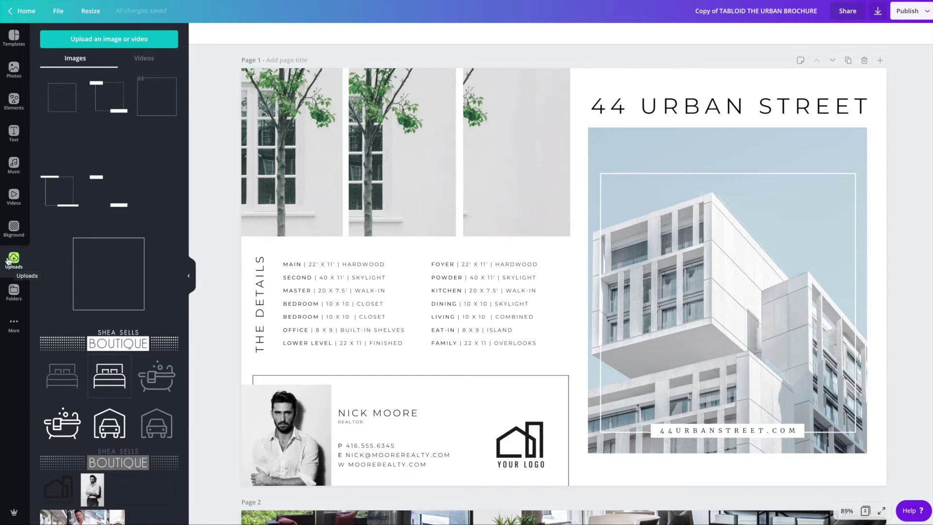
click(71, 40)
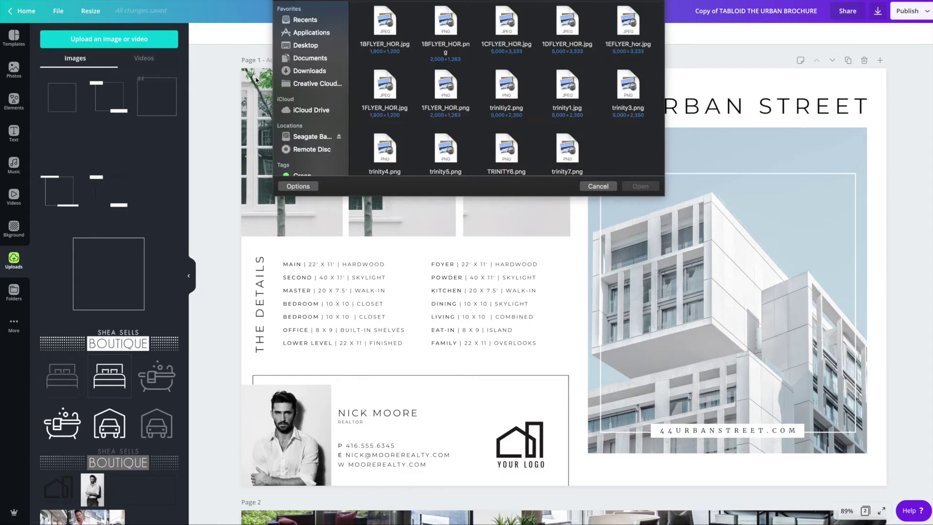
click(598, 183)
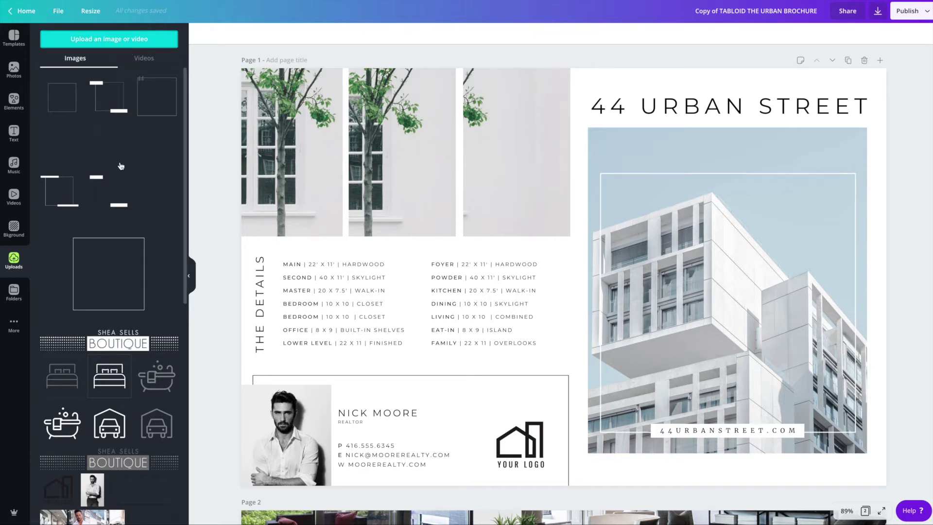
Step: Unlock the large cover picture and replace it with the uploaded white house photo
scroll(127, 192, down, 7)
scroll(127, 192, down, 3)
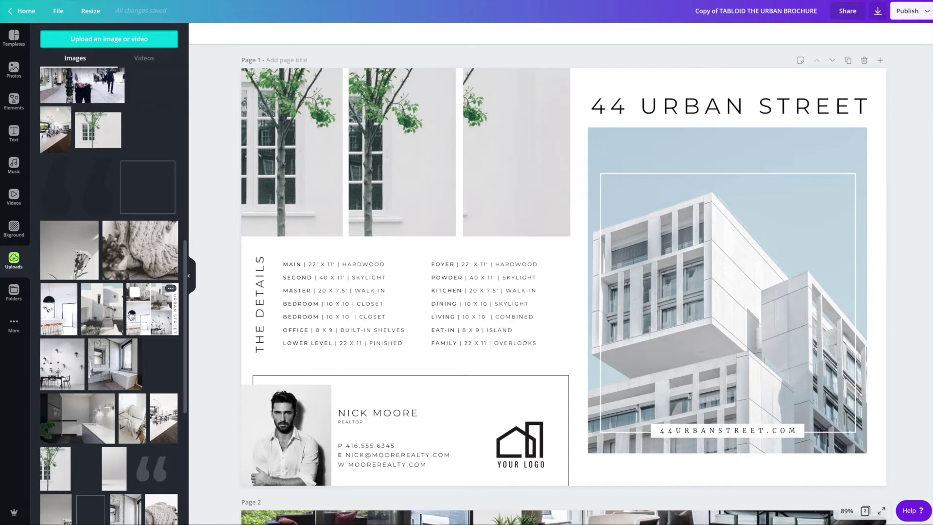
click(102, 317)
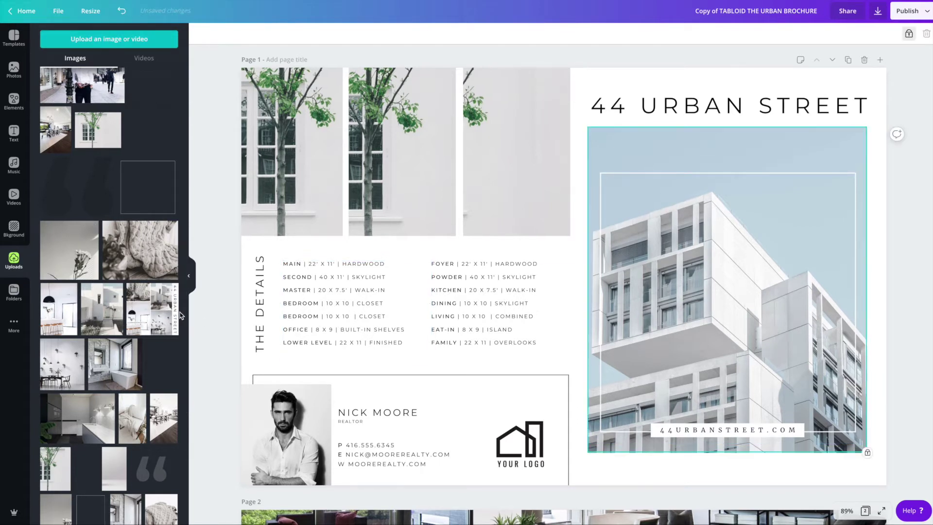
drag(97, 315, 596, 148)
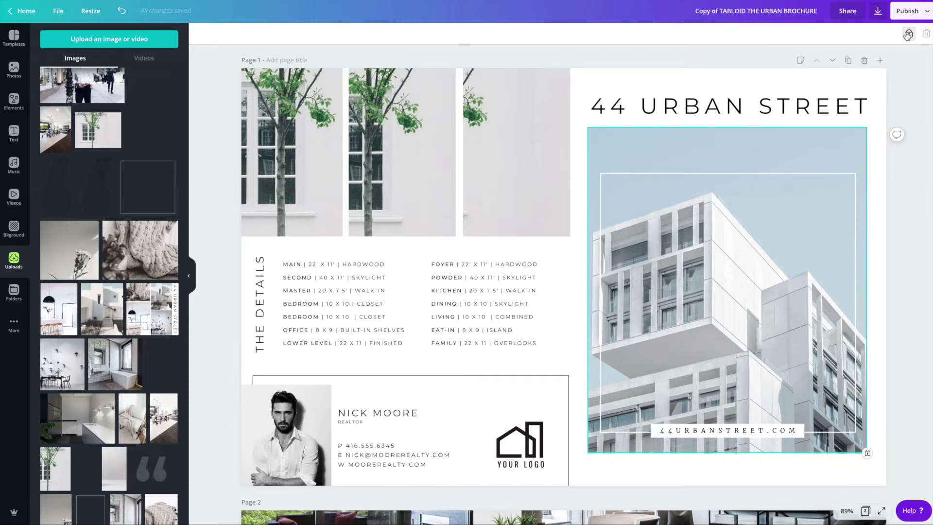
click(907, 35)
drag(104, 308, 600, 162)
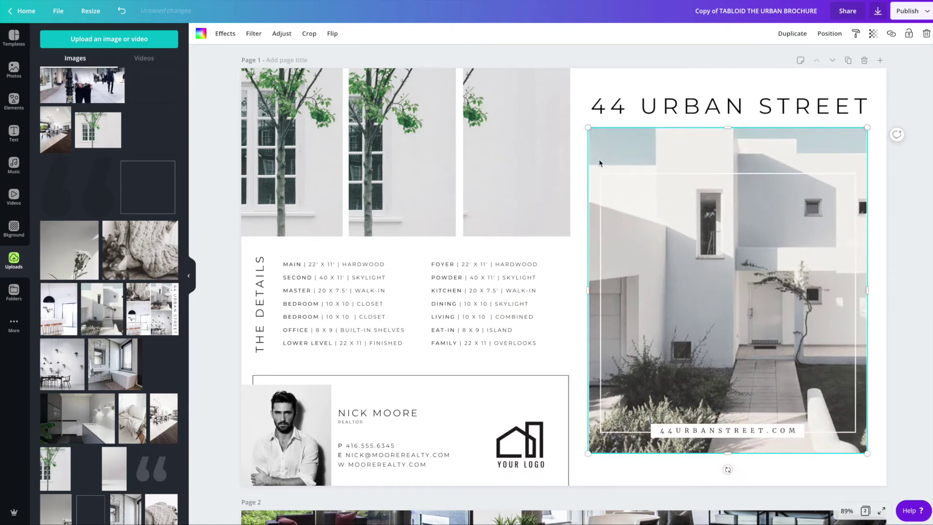
Step: Reposition the white house photo slightly upward within its cover frame
double_click(651, 148)
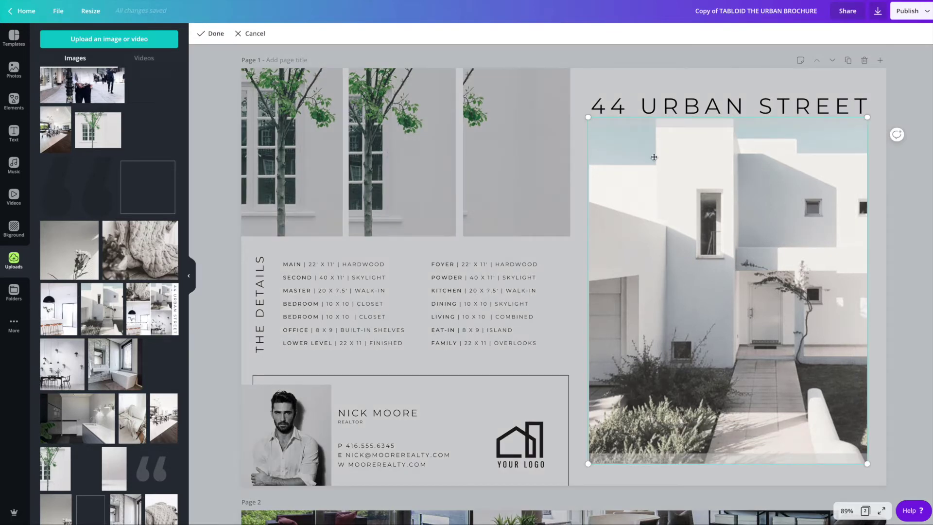
drag(653, 159, 654, 159)
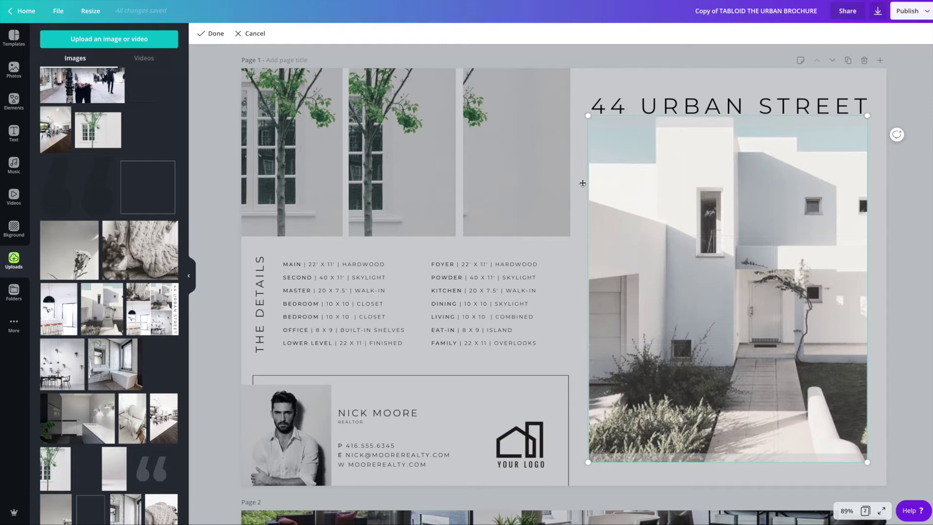
click(879, 176)
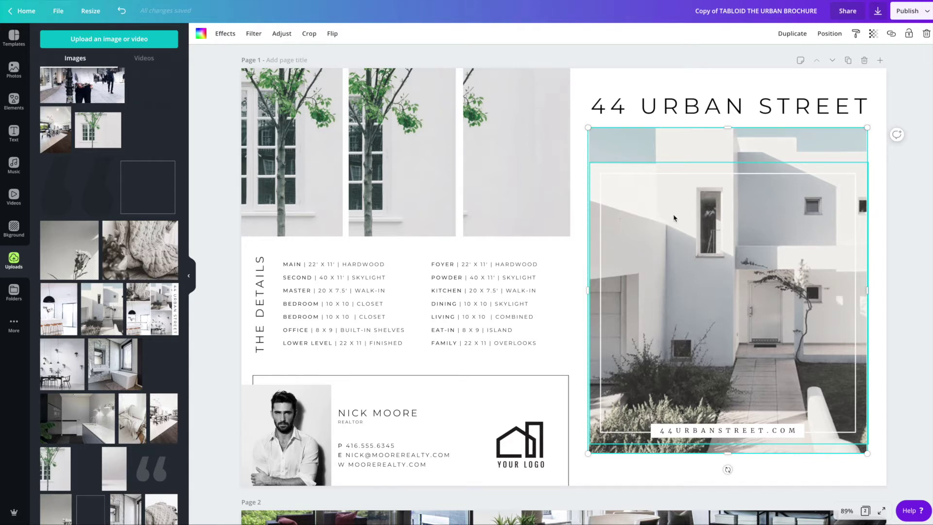
Step: Lock the white house photo in place on the cover
click(671, 182)
drag(669, 203, 678, 202)
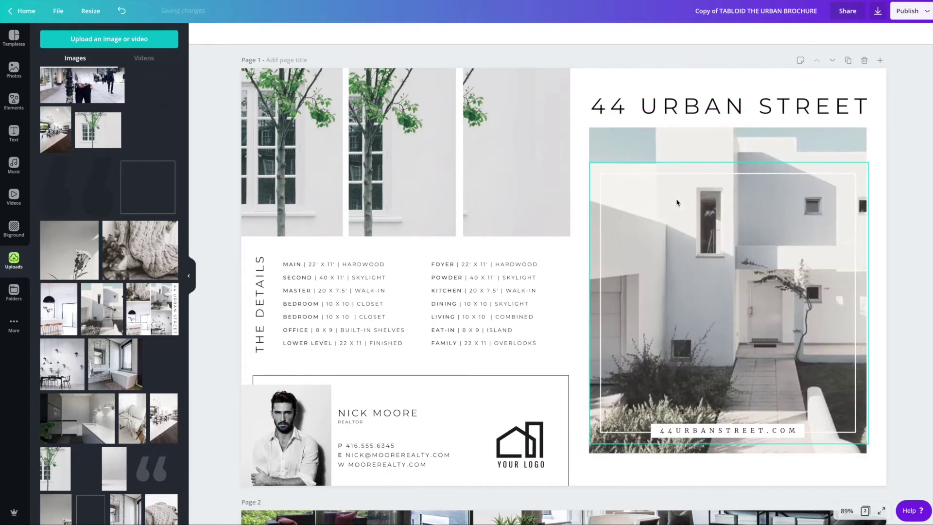
click(705, 144)
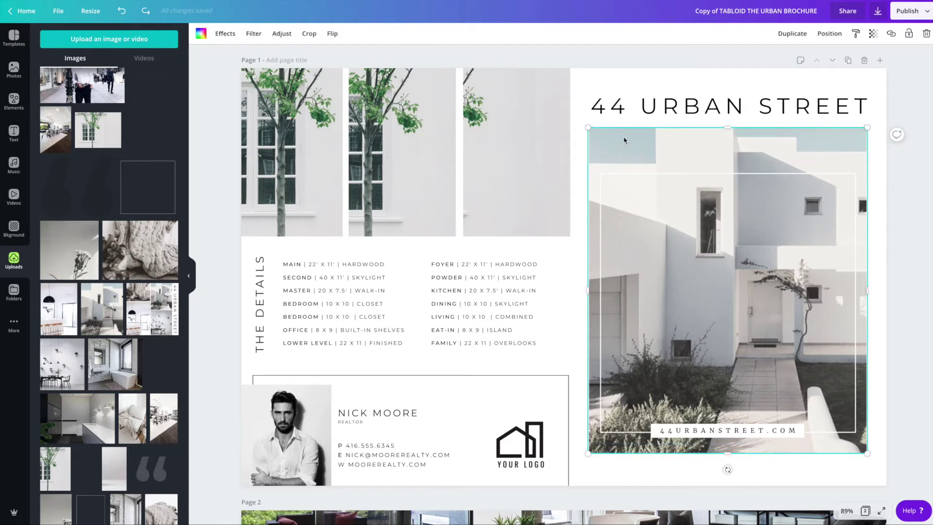
click(908, 33)
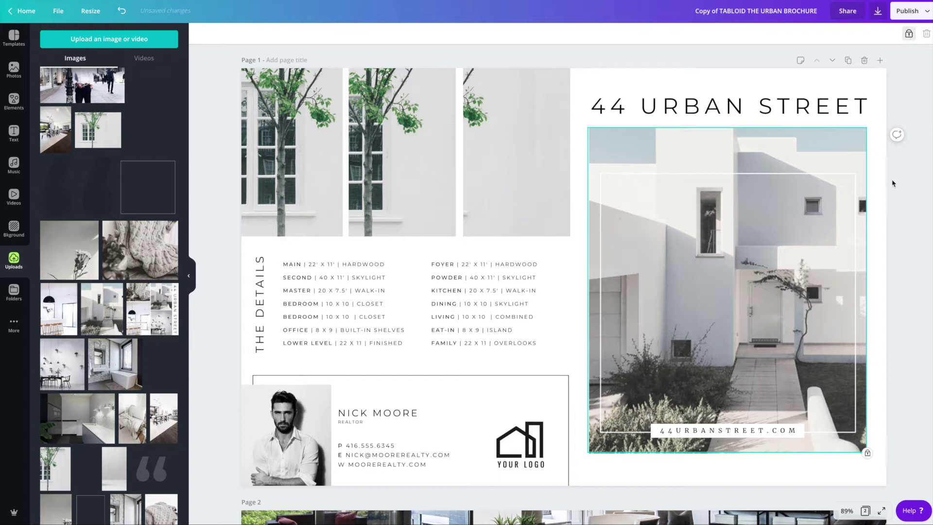
Step: Shift the white outline frame slightly down over the locked cover photo, and select the photo beneath it
click(870, 180)
drag(743, 203, 796, 180)
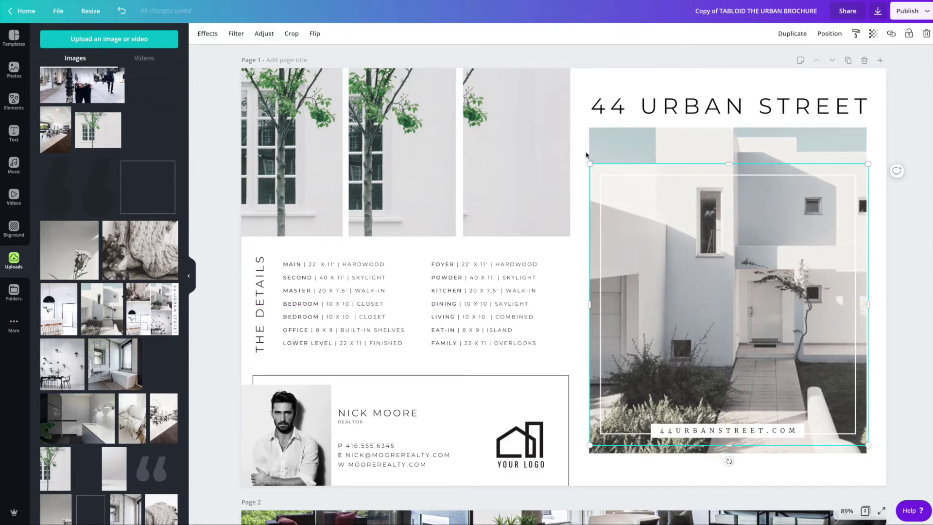
click(608, 152)
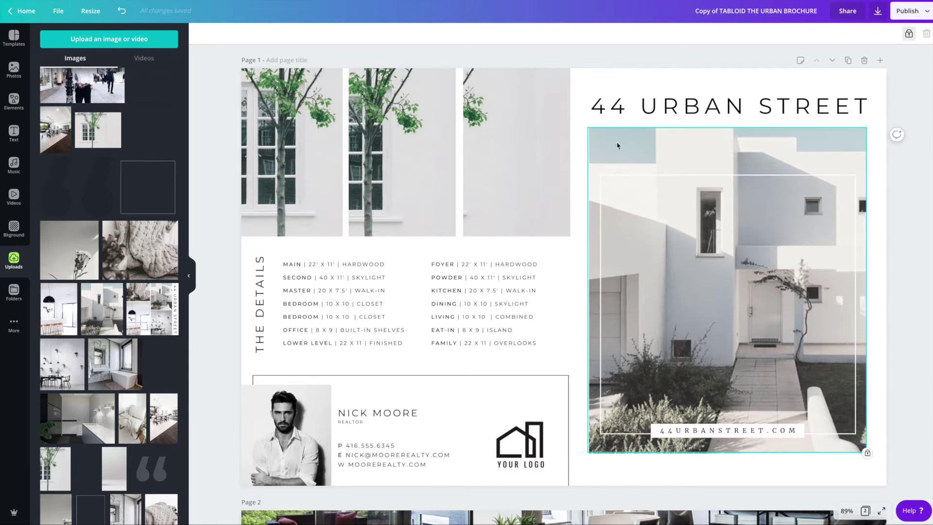
Step: Replace the whole cover headline above the house photo with a longer street address
scroll(520, 163, down, 1)
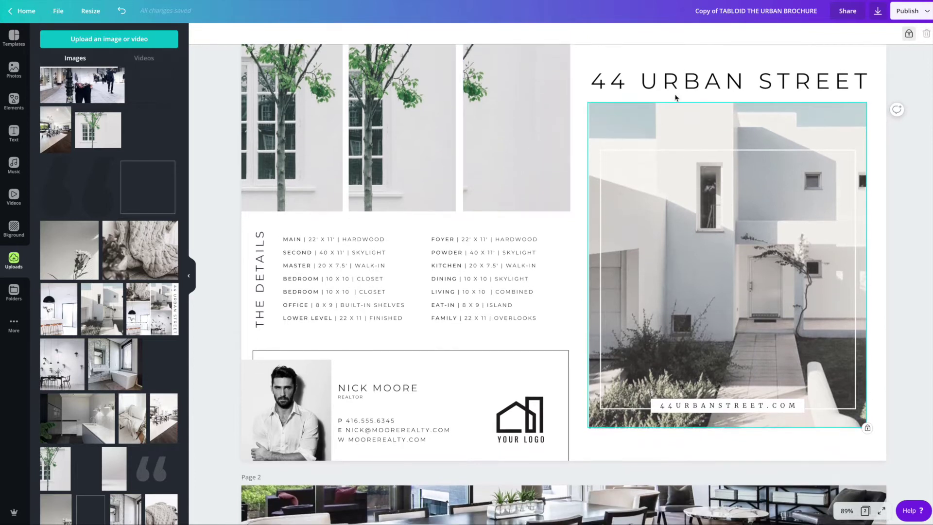
click(680, 98)
scroll(681, 95, up, 1)
double_click(687, 102)
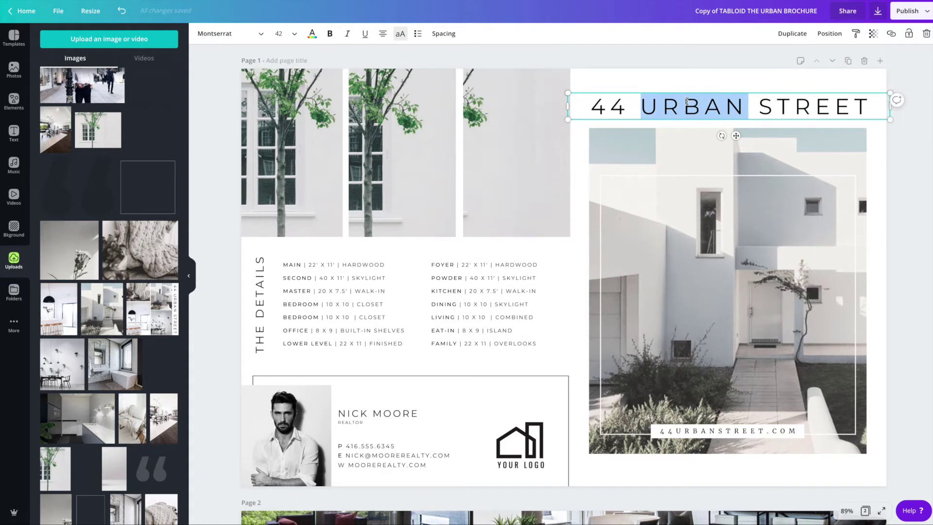
triple_click(687, 102)
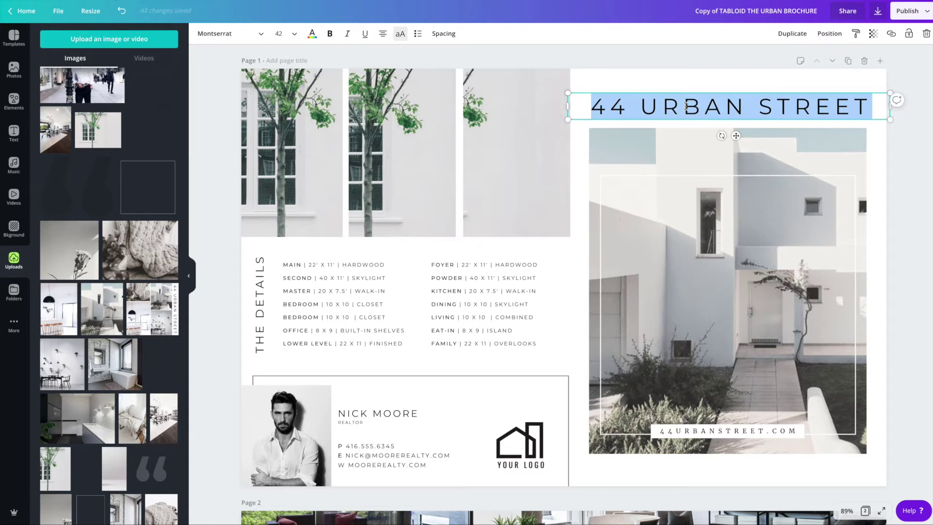
click(686, 106)
drag(873, 106, 584, 104)
text(12)
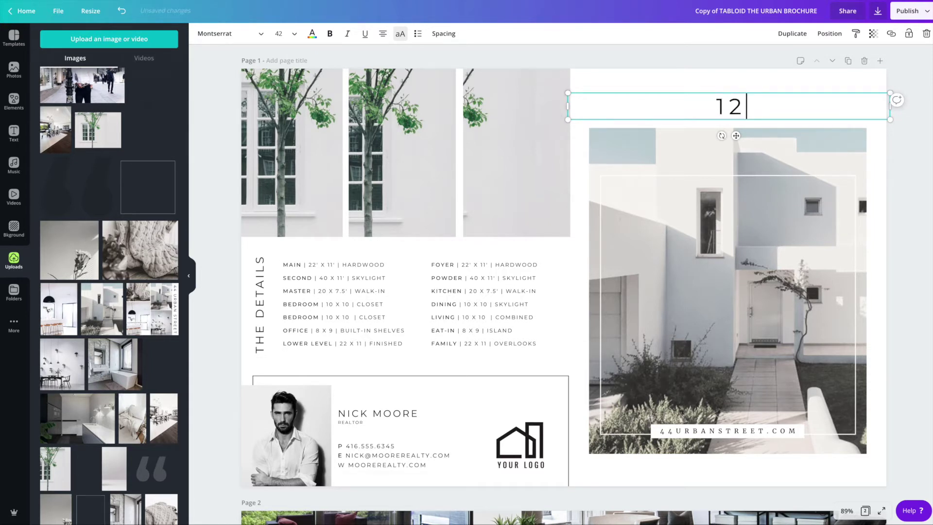
text(1 LONGER STREET)
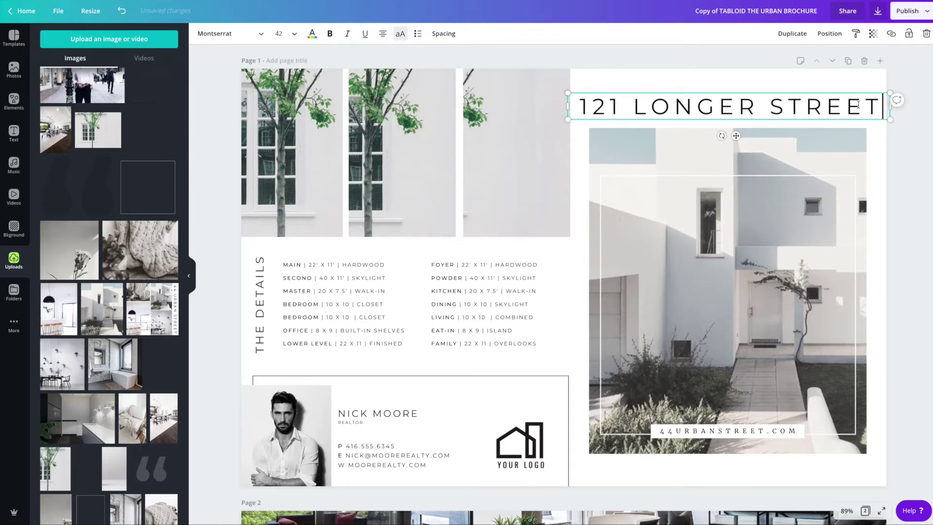
Step: Set the entire cover headline to font size 32
click(581, 106)
drag(580, 105, 884, 107)
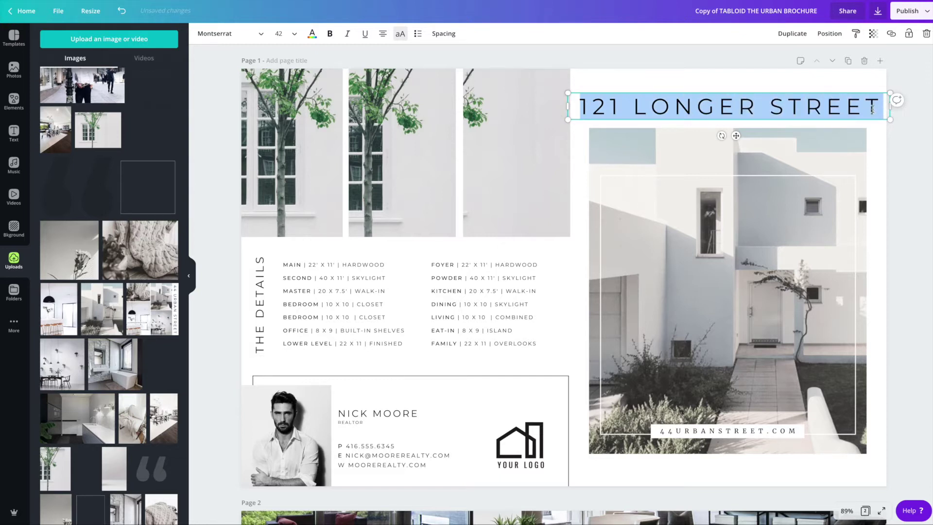
click(279, 33)
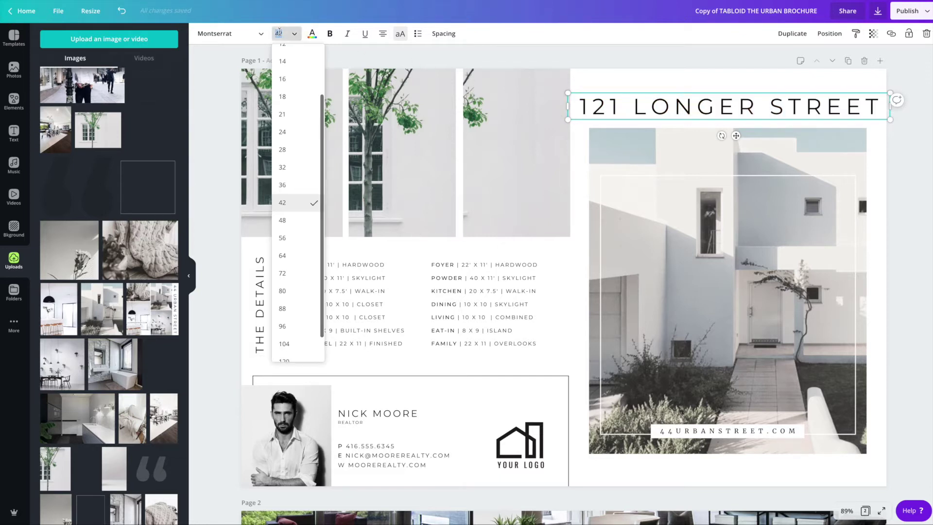
click(283, 167)
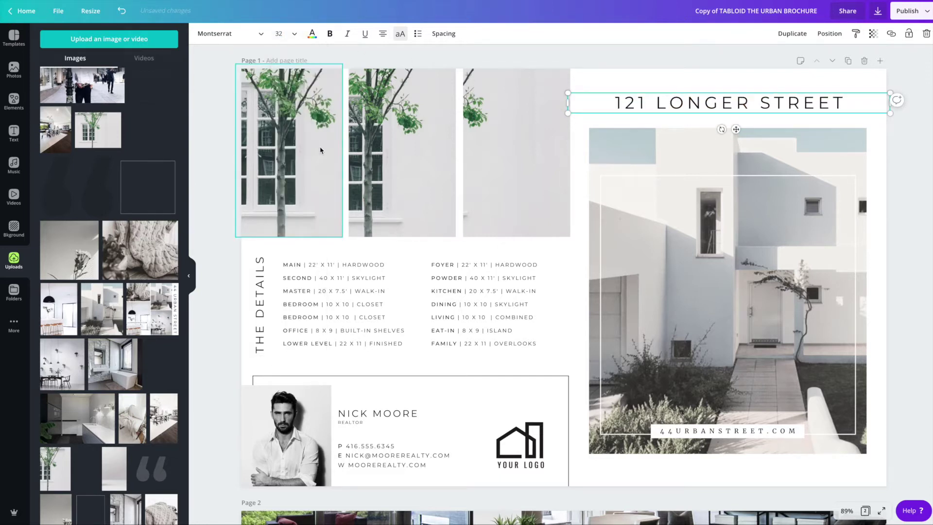
Step: Select all of the cover headline text and set its font size back to 42
click(671, 103)
key(BackSpace)
key(BackSpace)
key(BackSpace)
key(BackSpace)
key(BackSpace)
text(TREET)
key(ctrl+a)
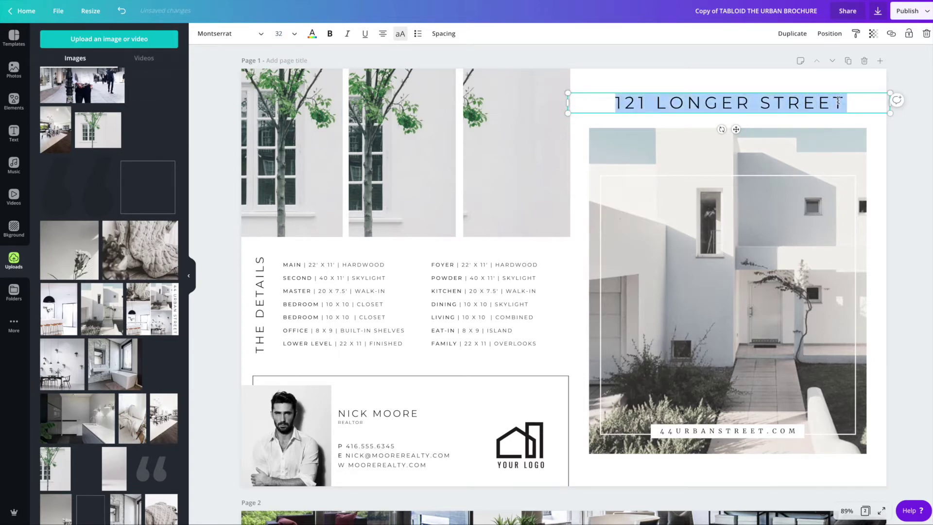
click(287, 33)
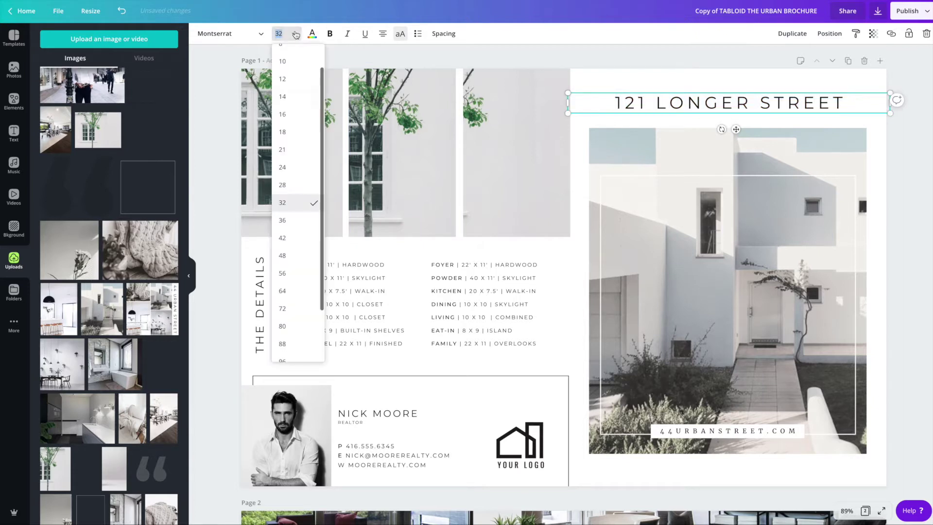
click(292, 228)
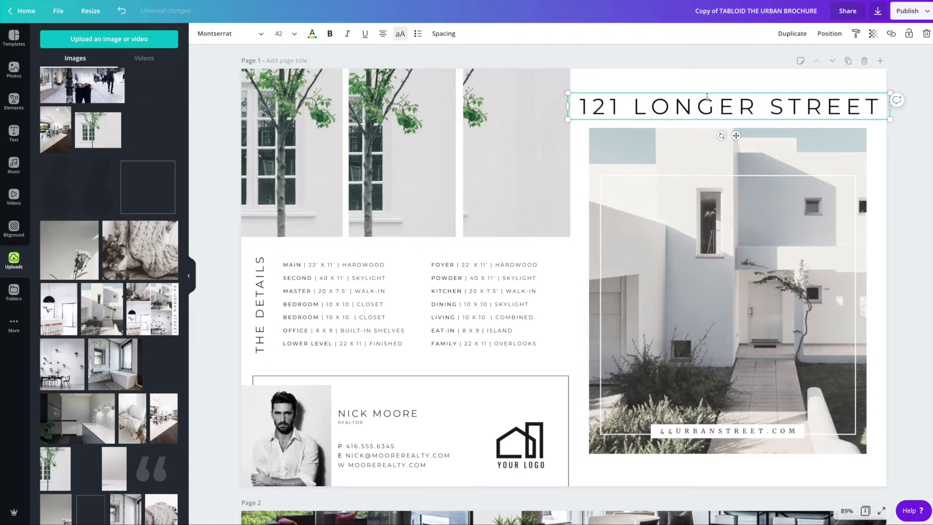
Step: Reduce the cover headline's letter spacing to 117 so the address fits above the photo
click(440, 35)
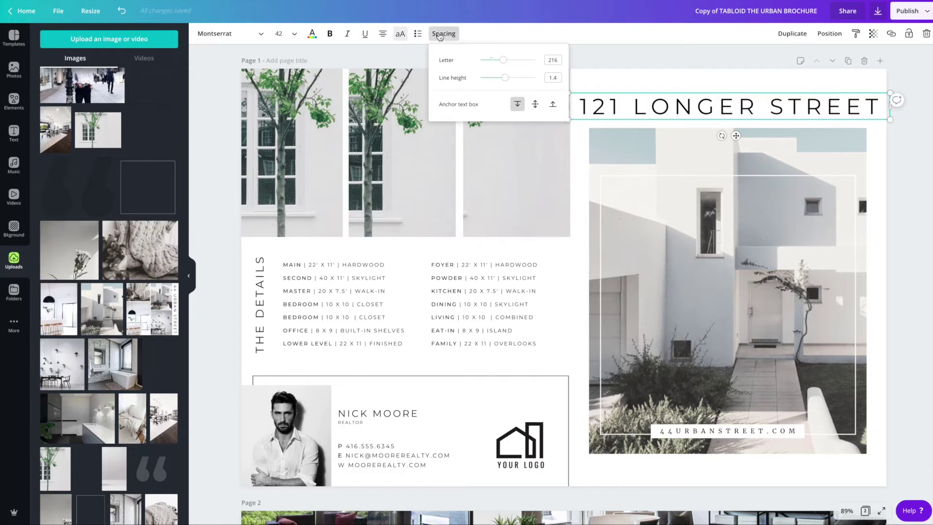
drag(503, 60, 497, 61)
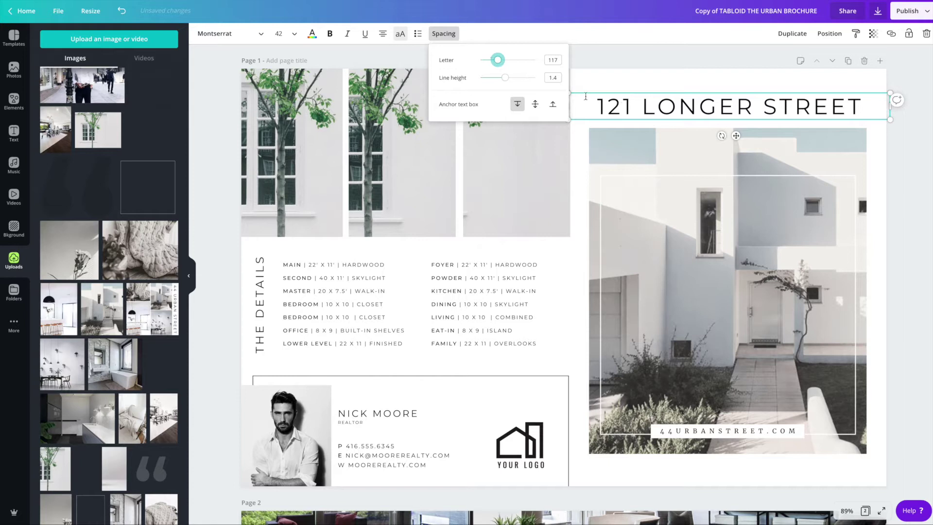
key(Escape)
scroll(686, 176, down, 1)
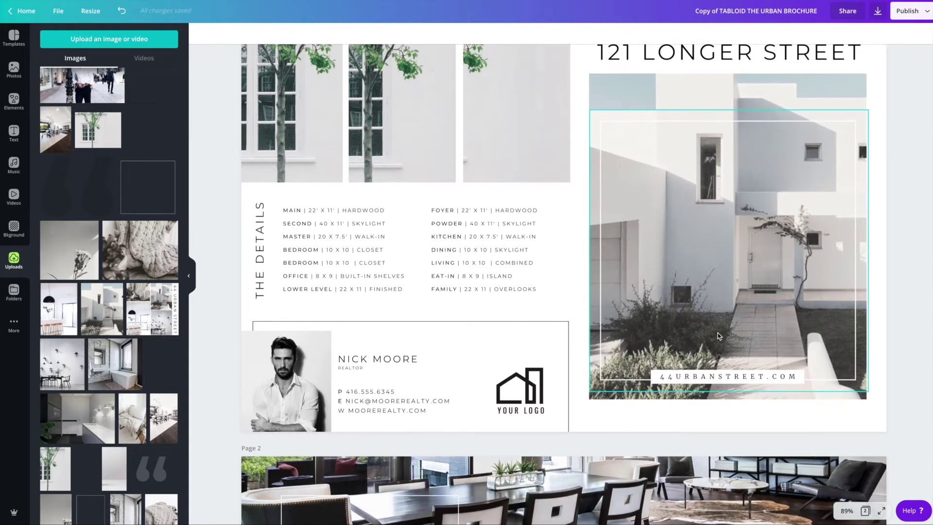
scroll(712, 134, up, 1)
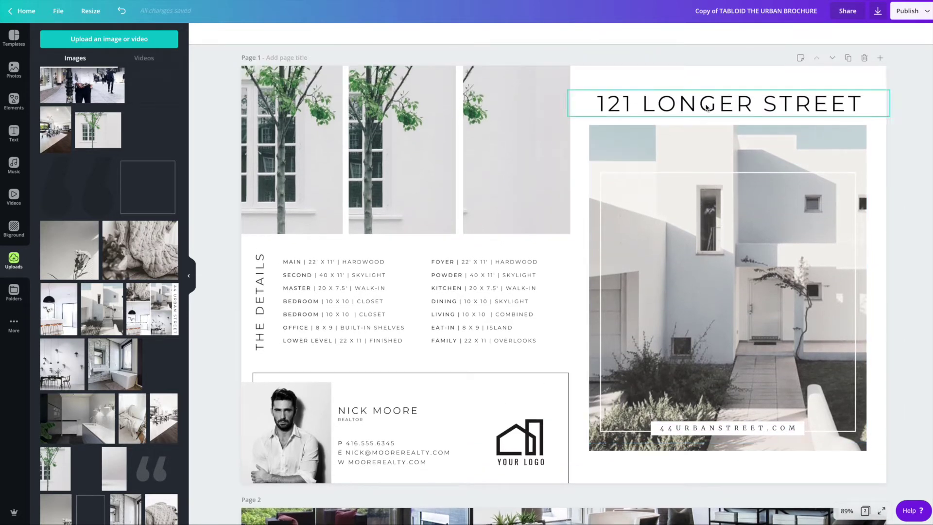
Step: Open the font choices, text color choices and custom color picker for the cover headline without changing it
click(706, 104)
click(706, 104)
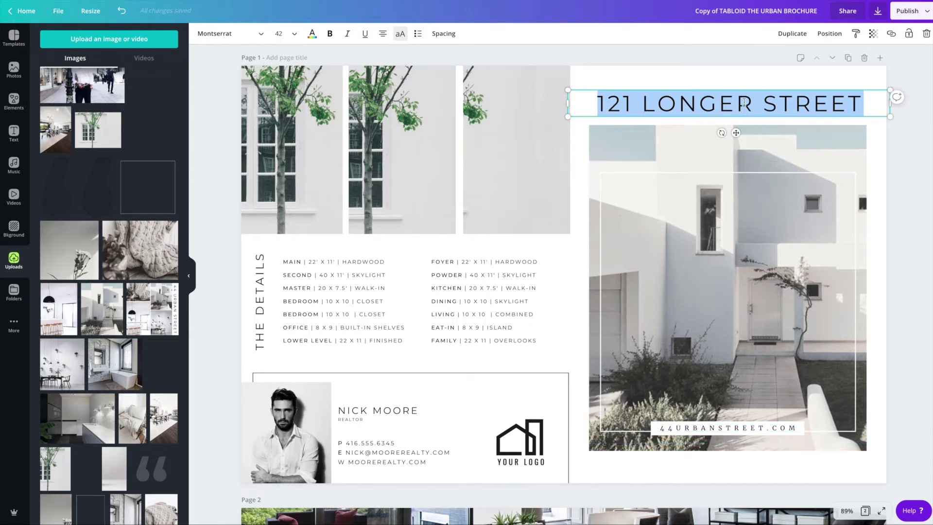
click(221, 35)
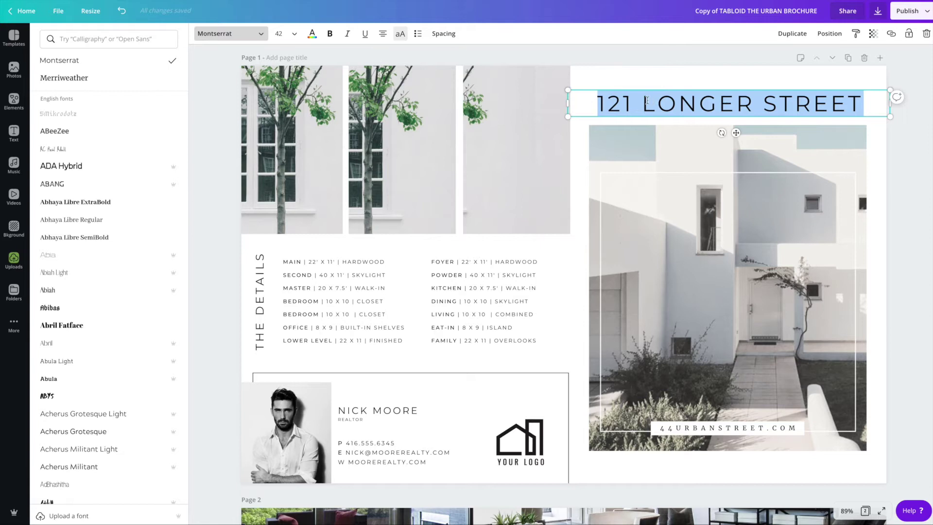
click(314, 35)
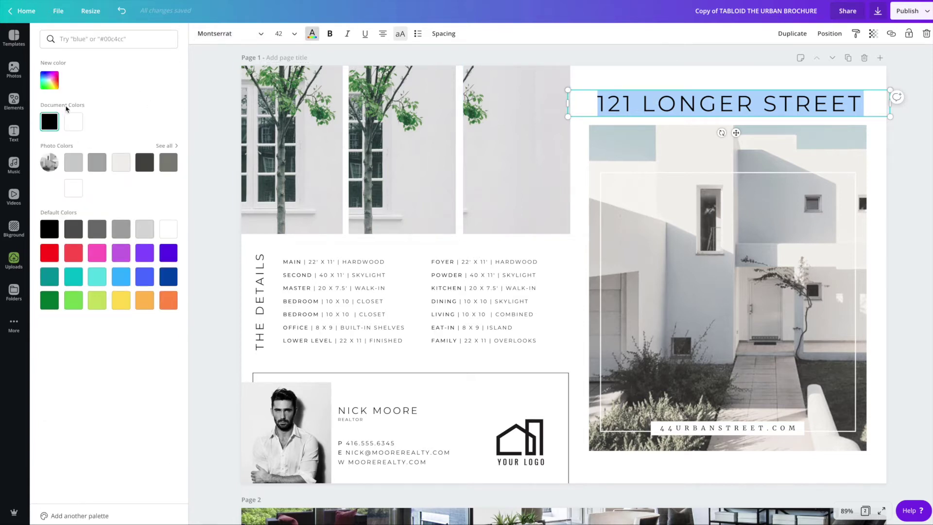
click(49, 80)
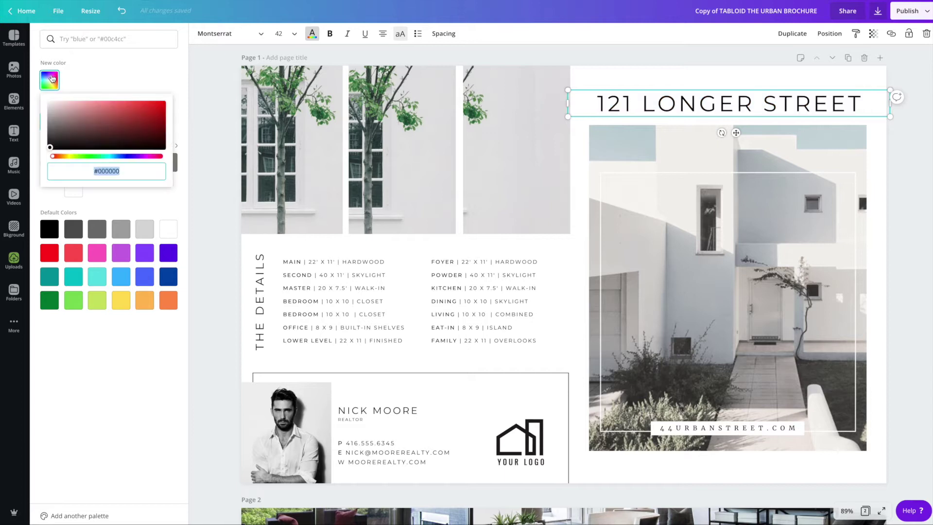
click(119, 83)
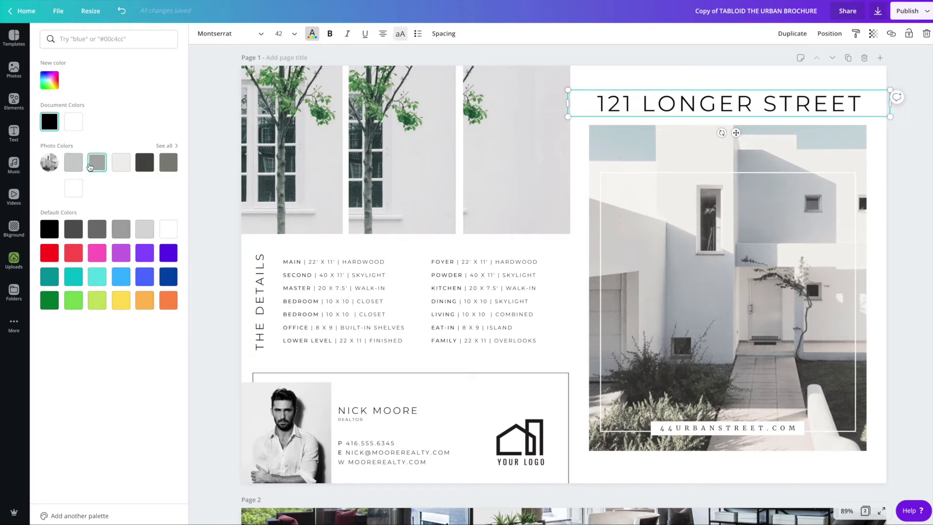
Step: Recolor the entire cover headline dark charcoal from the photo colors after trying and undoing the mid-grey swatch
click(685, 97)
key(ctrl+a)
click(98, 165)
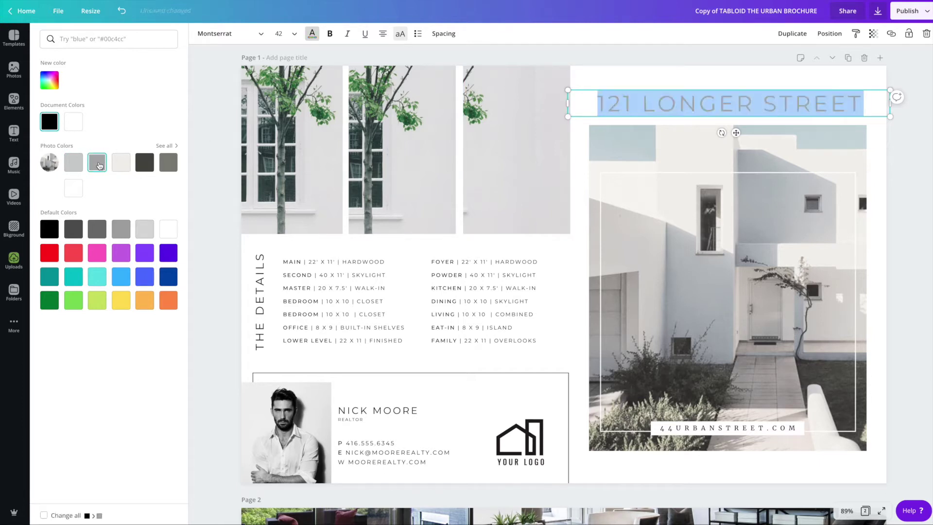
key(ctrl+z)
click(679, 103)
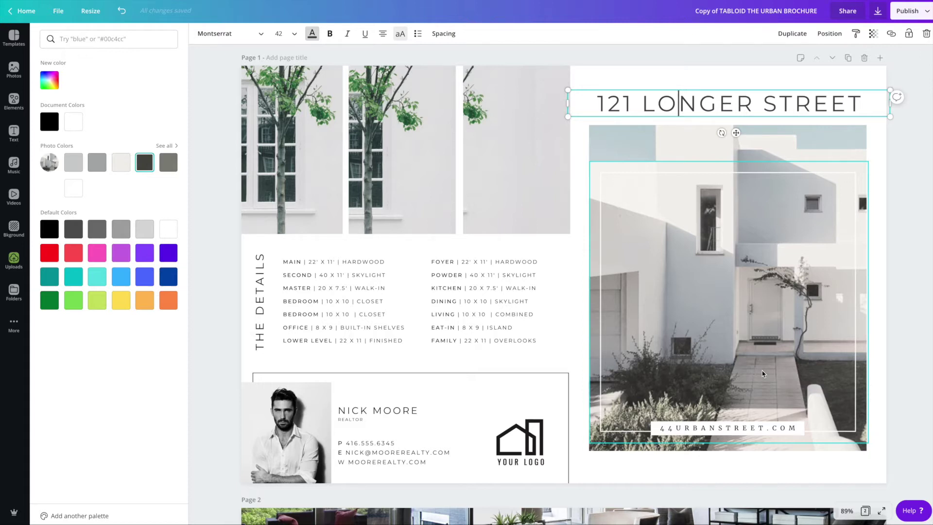
key(Escape)
click(718, 80)
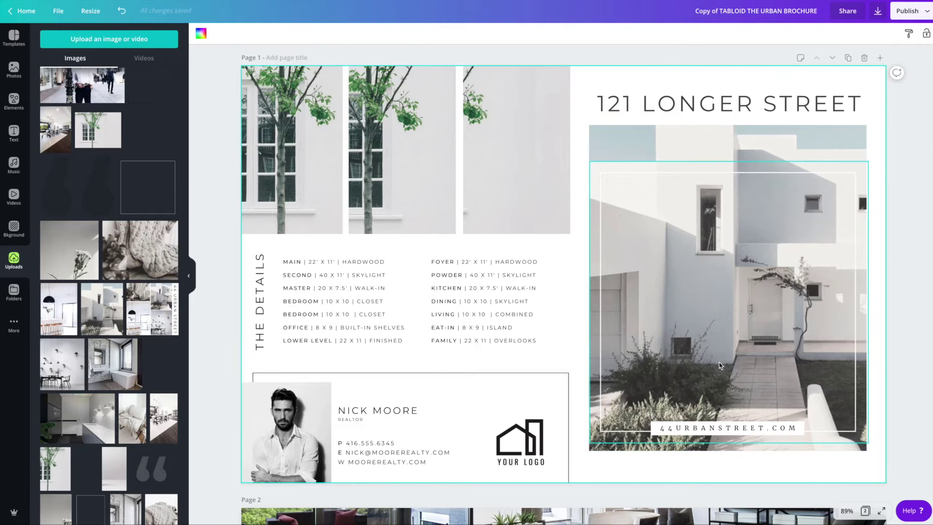
Step: Select the website text, the white frame and the locked house photo on the cover to examine its layers
click(713, 431)
double_click(712, 429)
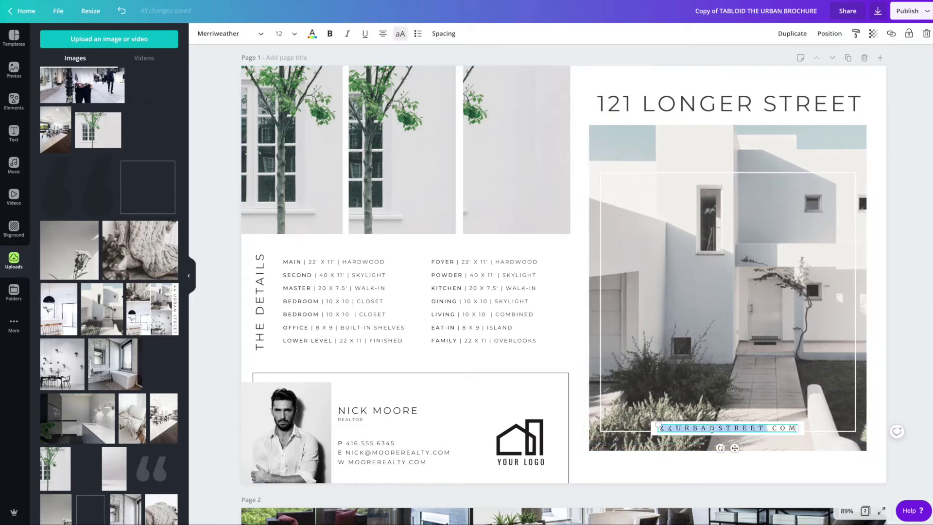
key(ctrl+a)
click(630, 394)
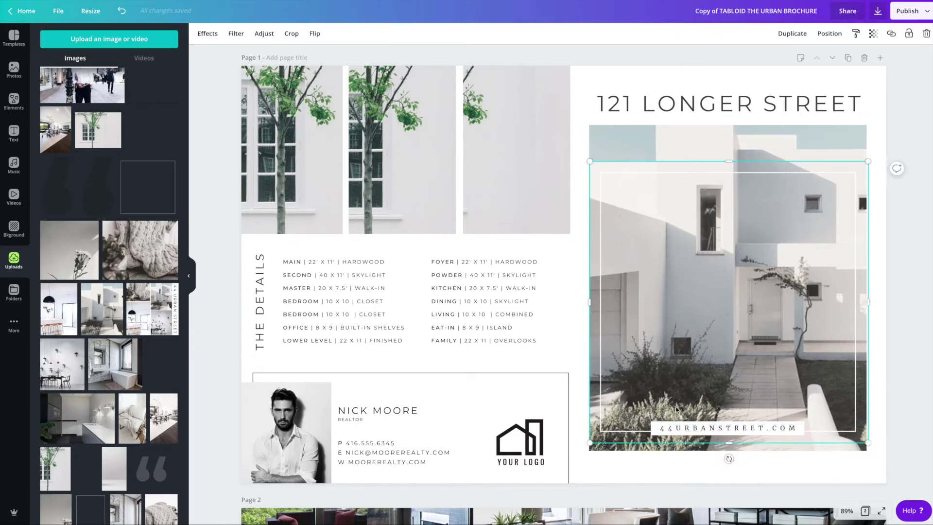
scroll(681, 413, up, 1)
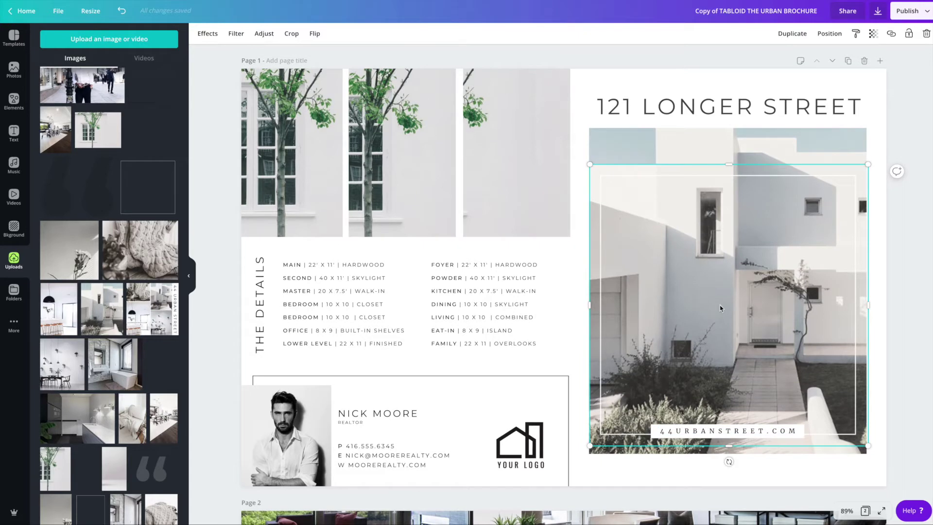
click(641, 144)
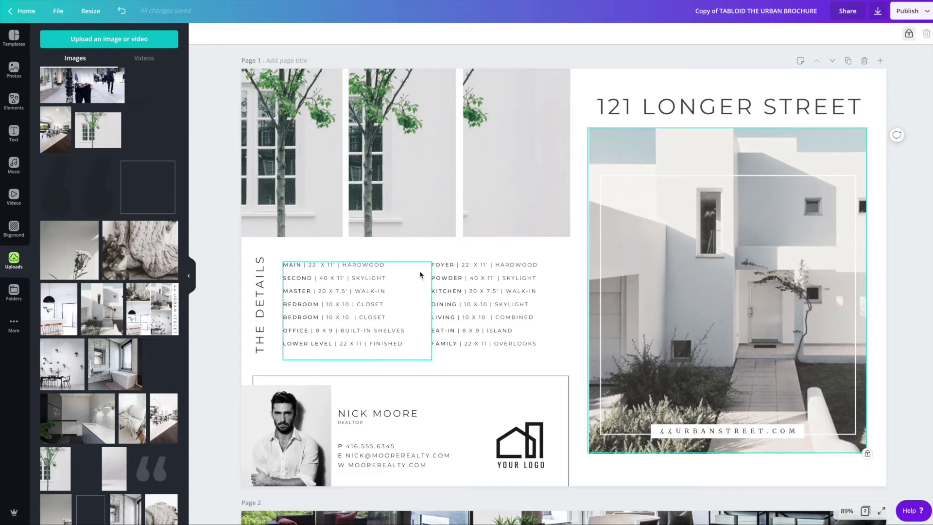
drag(59, 309, 149, 256)
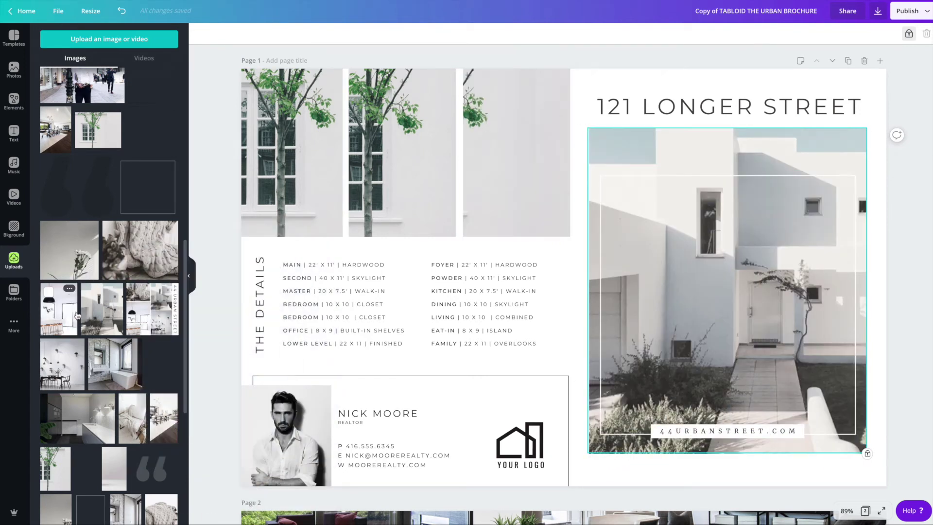
Step: Replace the white frame over the cover photo with the black rectangular outline from the uploaded images
click(612, 185)
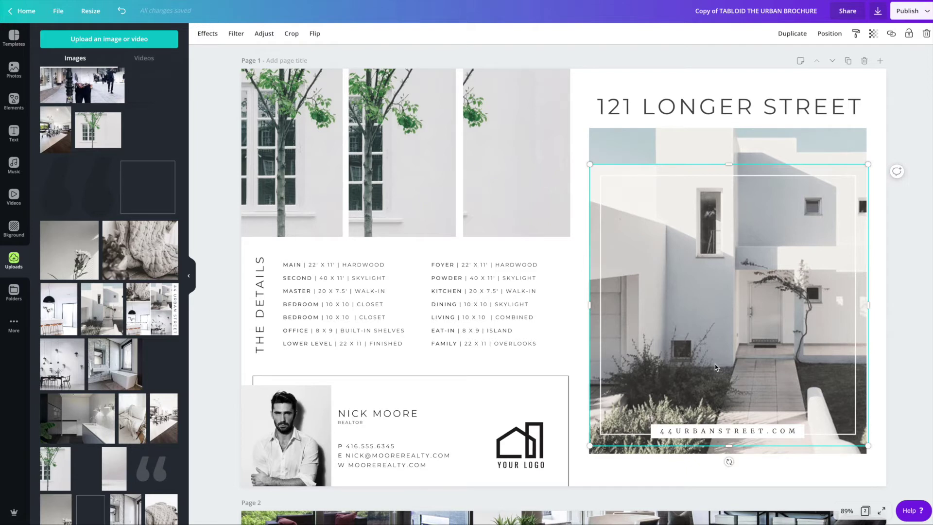
scroll(156, 279, up, 4)
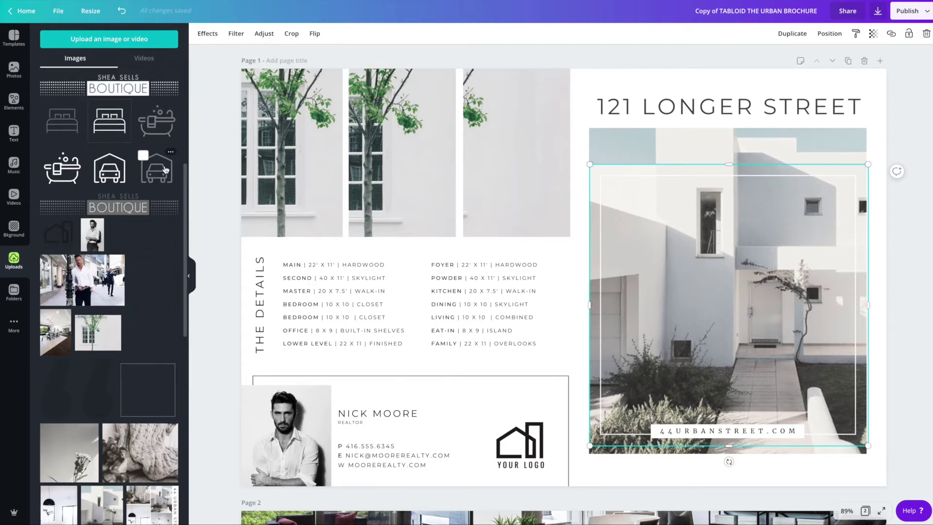
drag(156, 279, 656, 243)
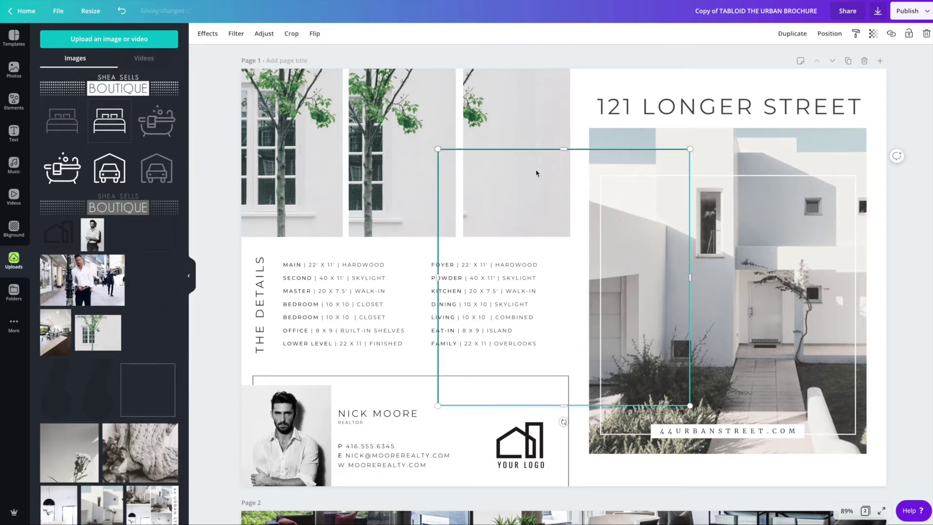
drag(534, 165, 700, 181)
scroll(707, 180, down, 1)
click(771, 146)
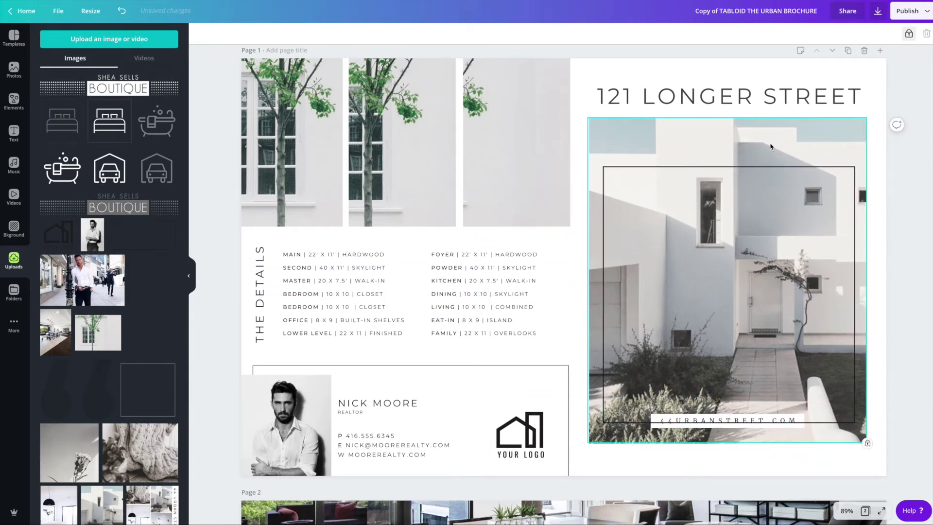
Step: Send the black outline backward so it sits behind the website label but above the cover photo
click(766, 174)
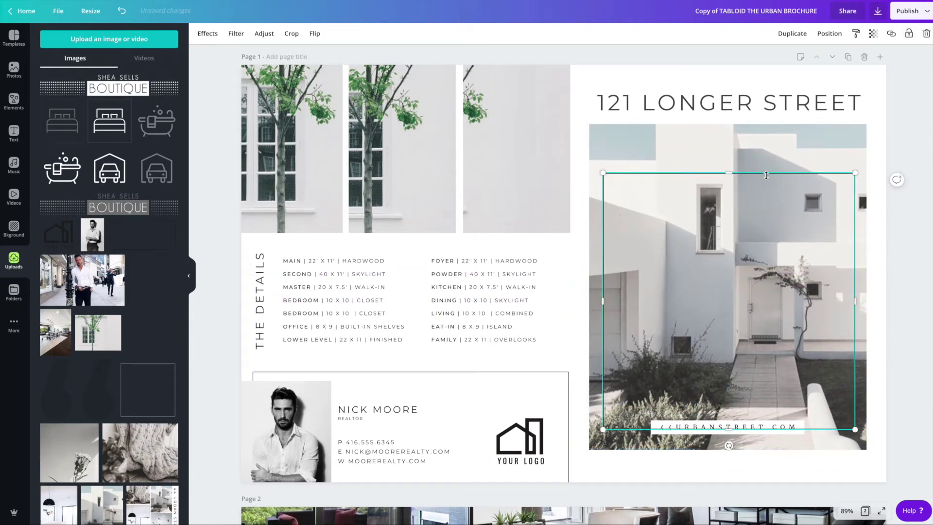
click(829, 33)
click(799, 64)
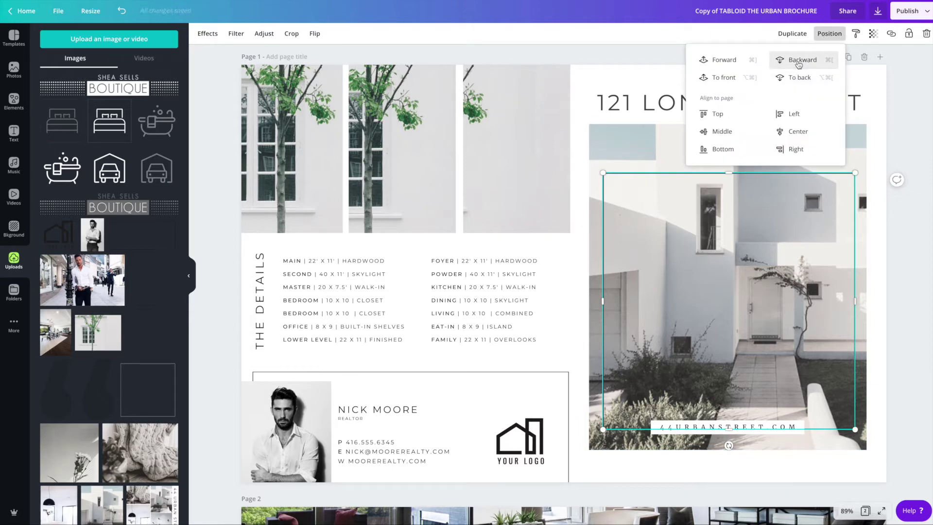
click(659, 161)
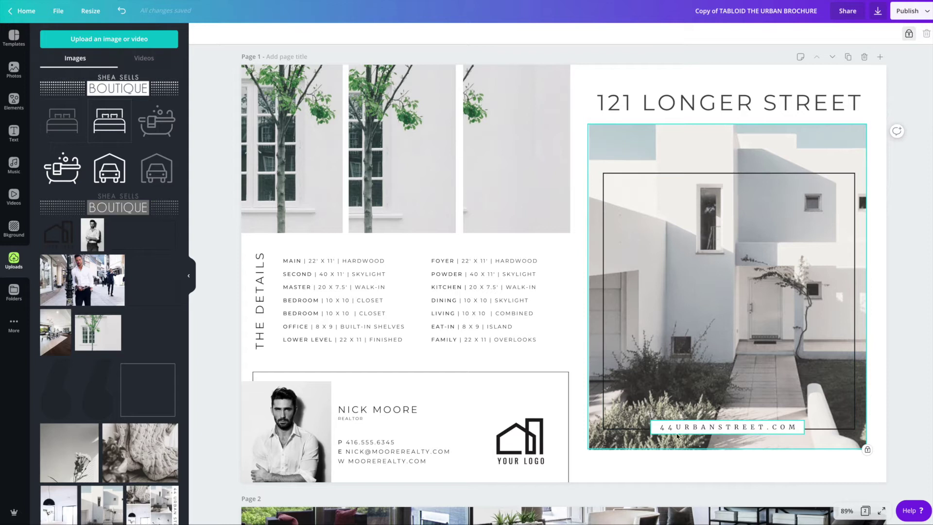
Step: Select the outline and the website label over the cover photo to check how they are layered
click(654, 430)
click(743, 419)
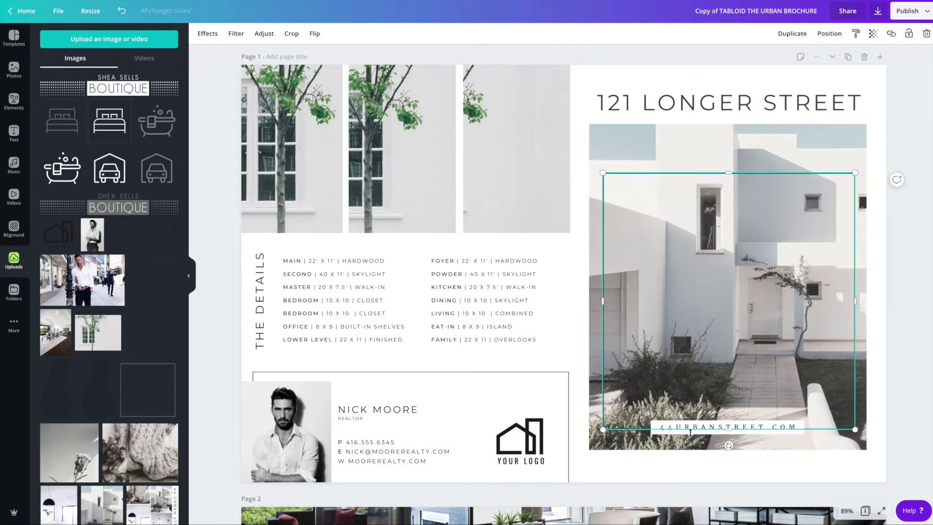
click(661, 438)
click(656, 432)
click(657, 430)
click(671, 430)
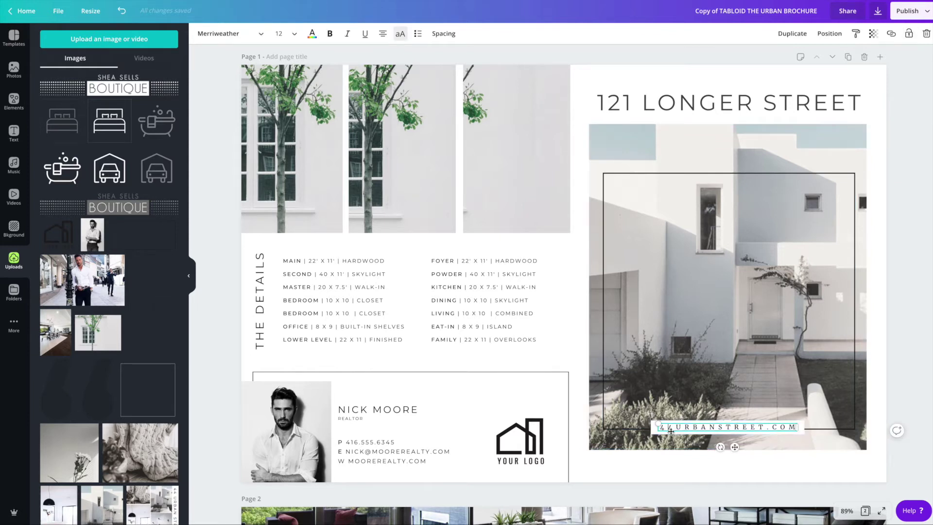
Step: Examine the cover headline, the three tree photos on page 1 and the layout of page 2
click(626, 104)
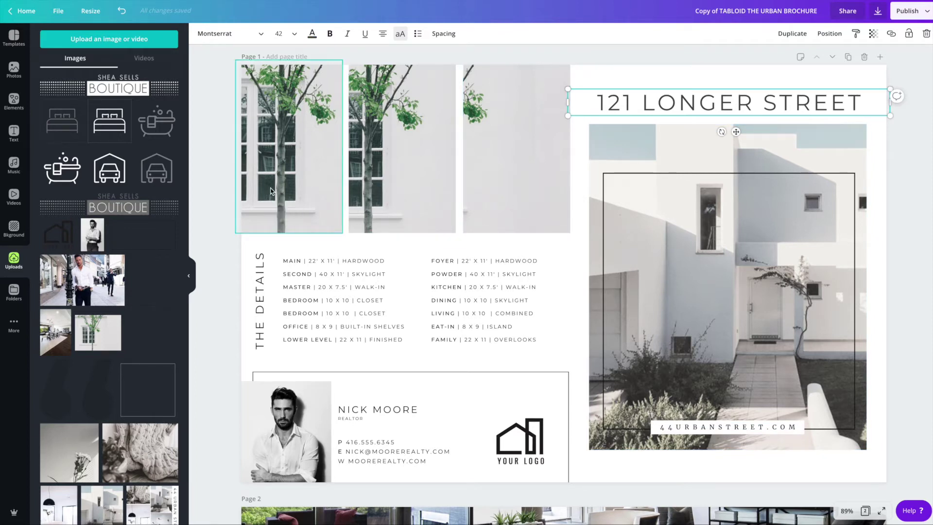
click(326, 218)
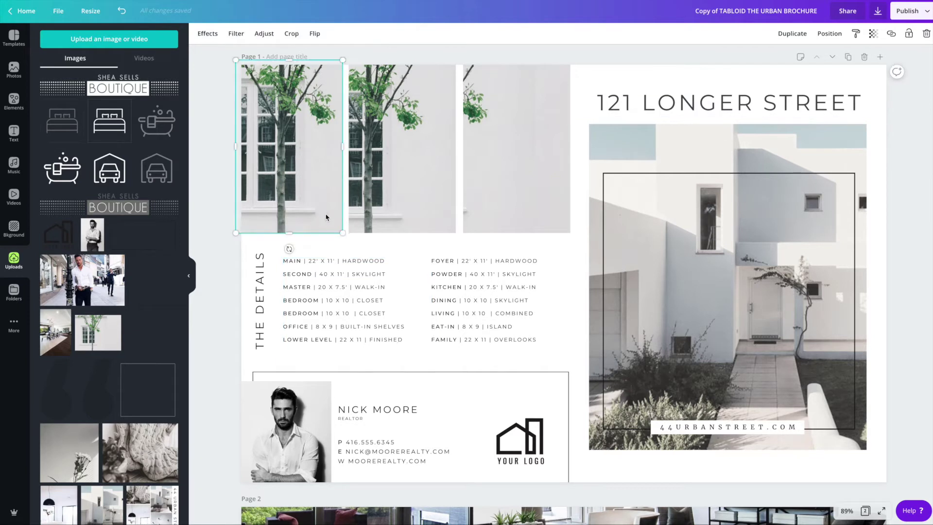
click(404, 214)
click(475, 213)
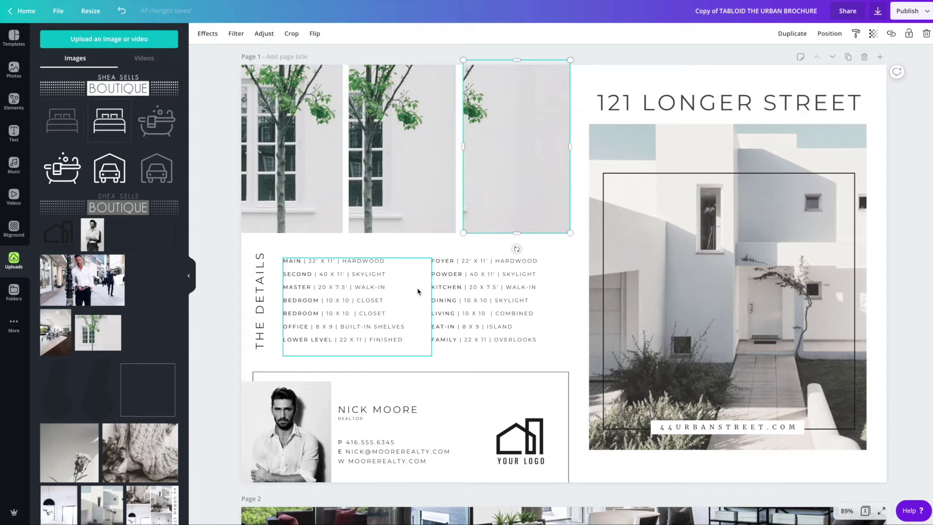
scroll(478, 305, down, 1)
scroll(477, 305, down, 8)
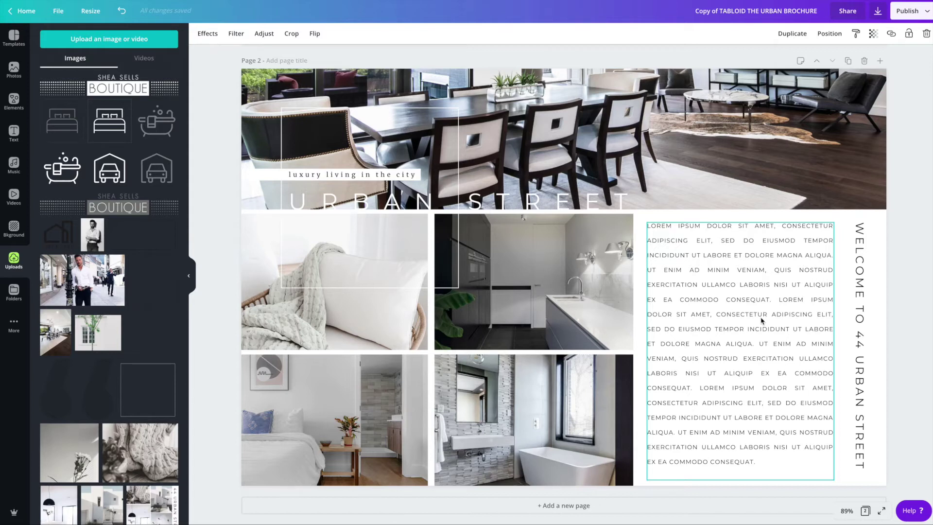
scroll(761, 321, up, 7)
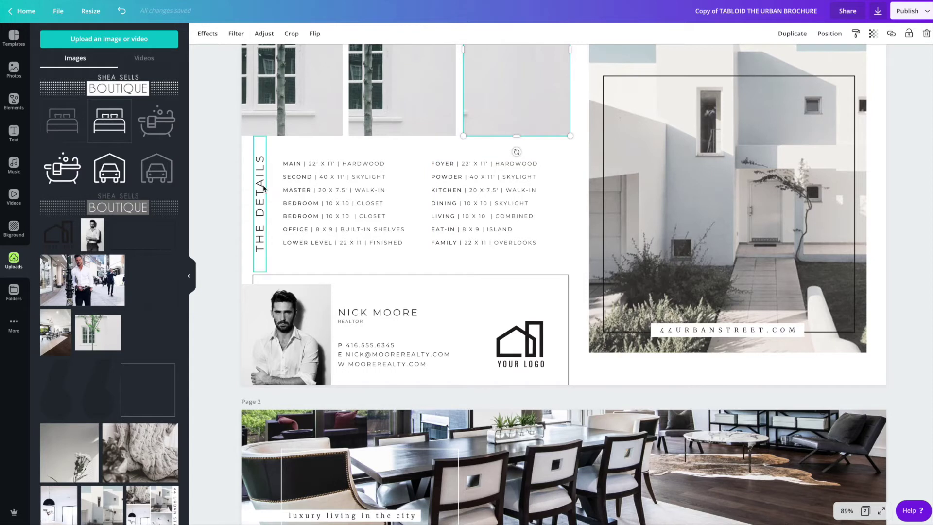
Step: Delete the second column of room details and widen the first column across the freed space
click(439, 215)
key(Delete)
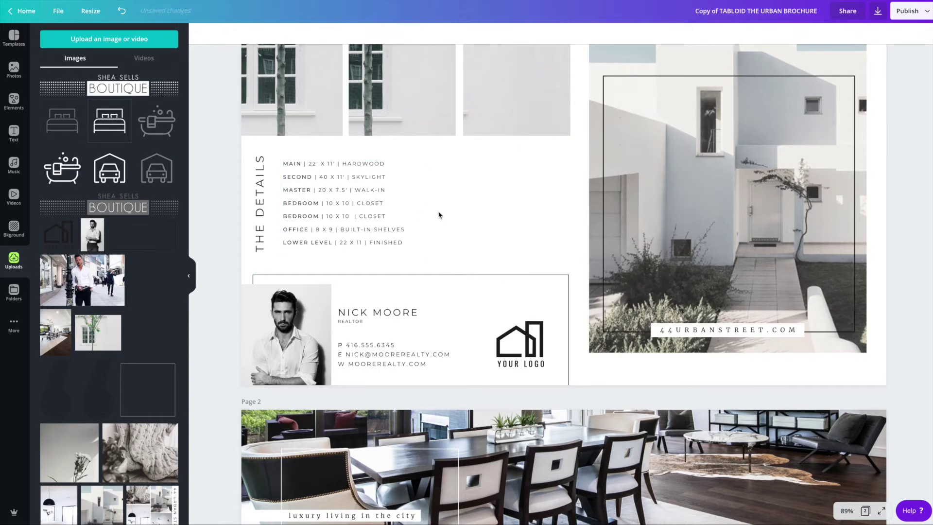
click(420, 212)
drag(432, 208, 568, 197)
Step: Change the vertical heading beside the room details to THE AREA
click(343, 266)
click(261, 167)
drag(260, 155, 260, 212)
text(AREA)
Step: Delete the remaining room details text and the vertical heading beside it
click(326, 212)
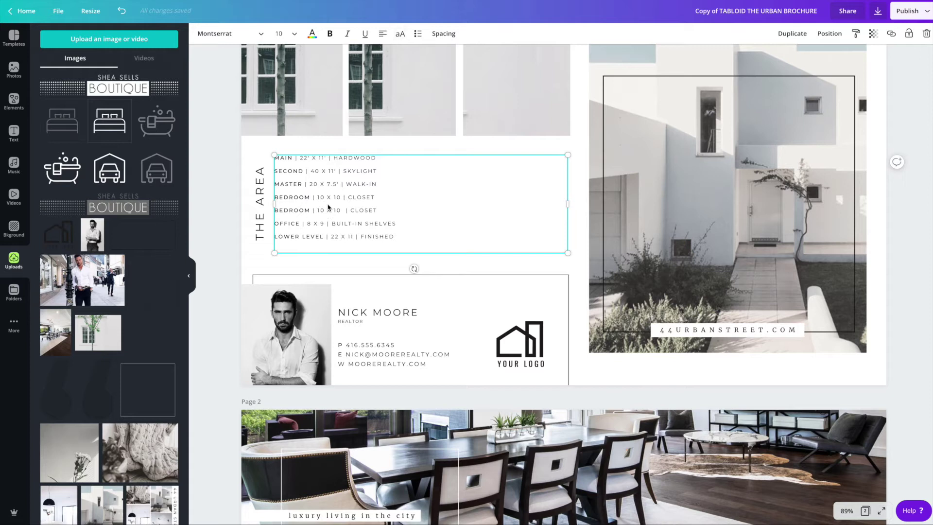
key(BackSpace)
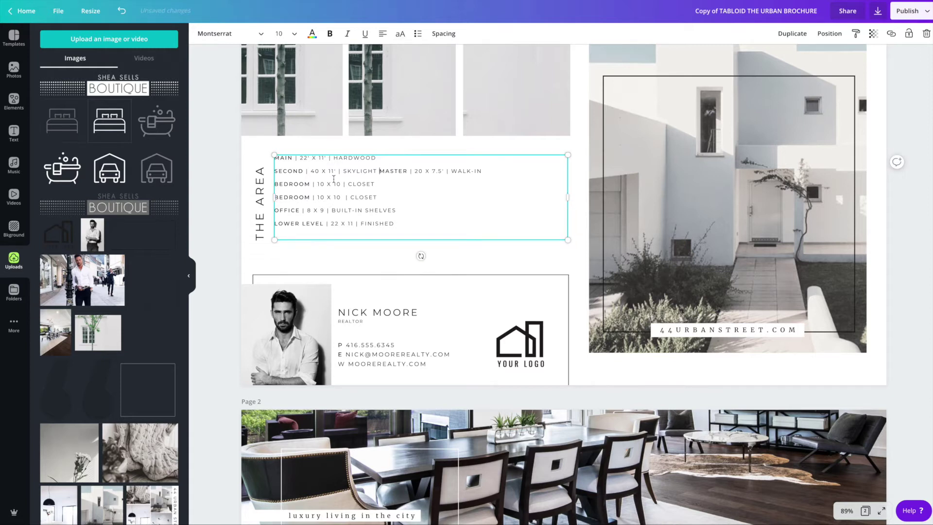
key(Delete)
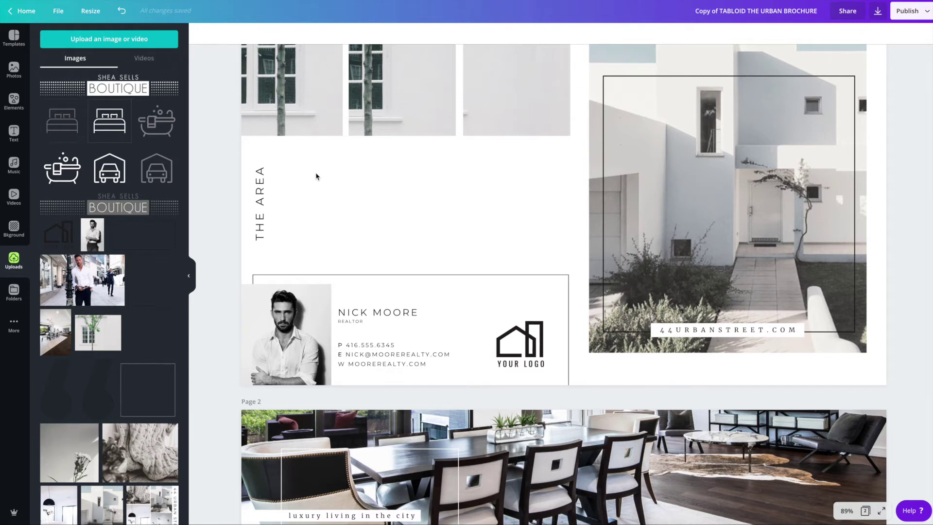
click(256, 203)
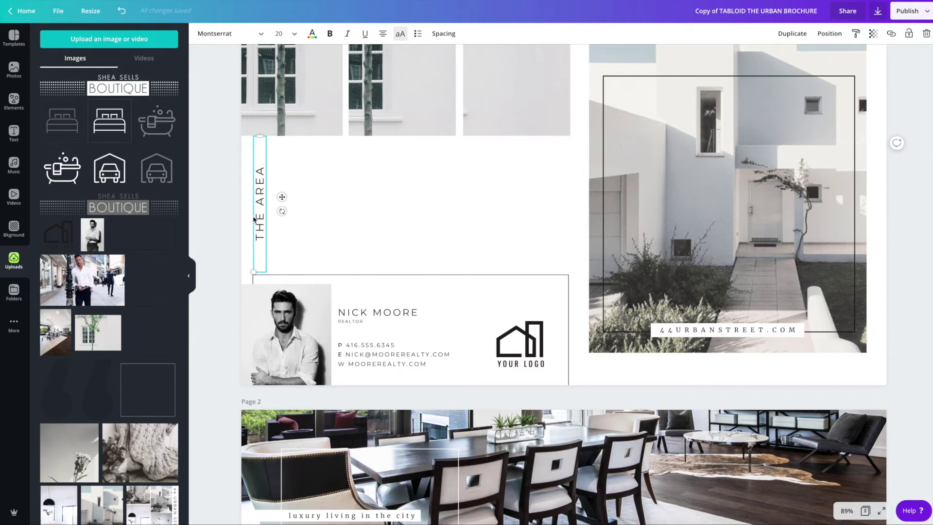
key(Delete)
Step: Extend the three tree photos downward to a height of about 7.9, ending just above the realtor's contact box
scroll(289, 215, up, 3)
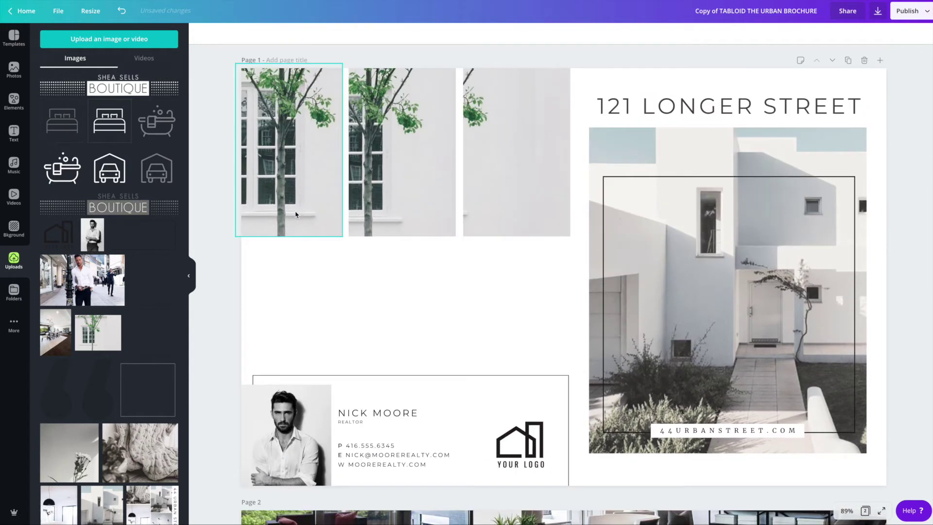
click(298, 213)
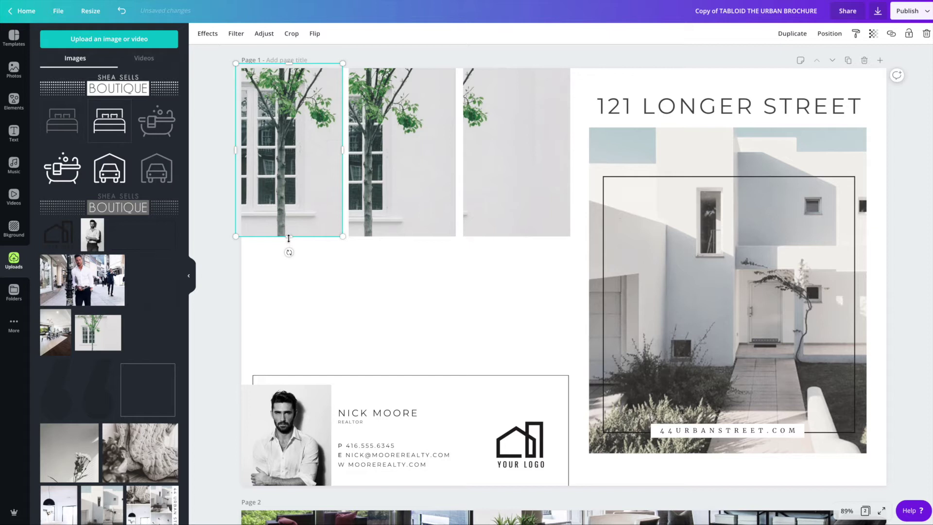
drag(289, 237, 288, 365)
click(399, 212)
drag(401, 236, 400, 363)
click(524, 229)
drag(518, 237, 518, 363)
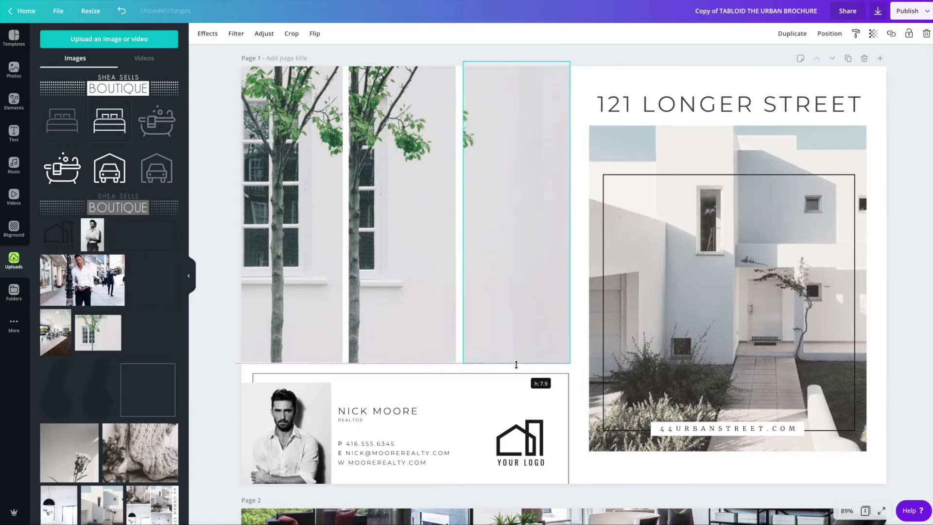
Step: Replace the realtor's portrait in the contact box with the uploaded photo of the smiling man in a light blue shirt
click(229, 205)
scroll(573, 283, down, 1)
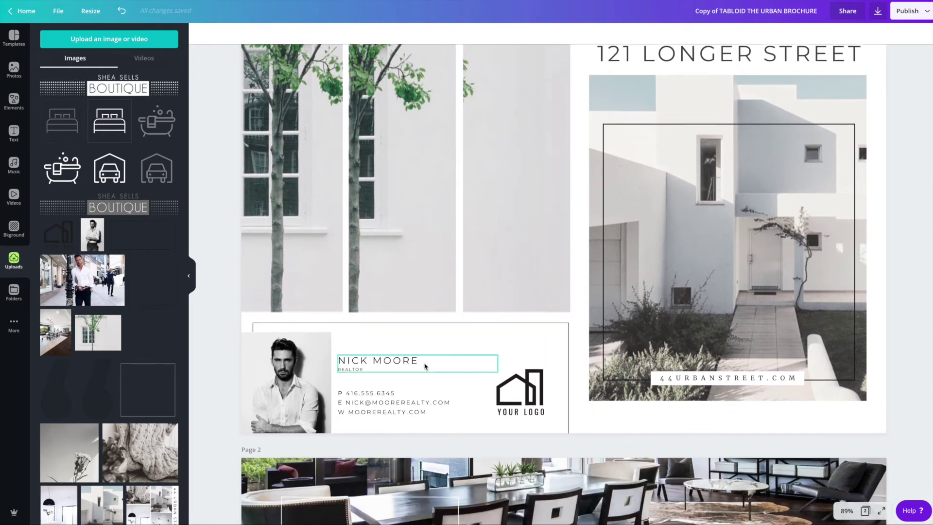
click(301, 385)
scroll(301, 385, down, 2)
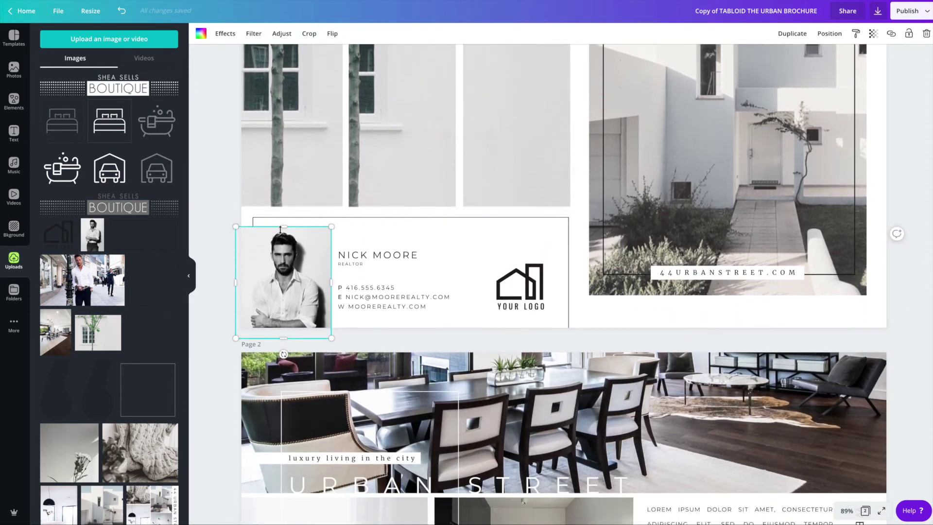
scroll(76, 293, down, 10)
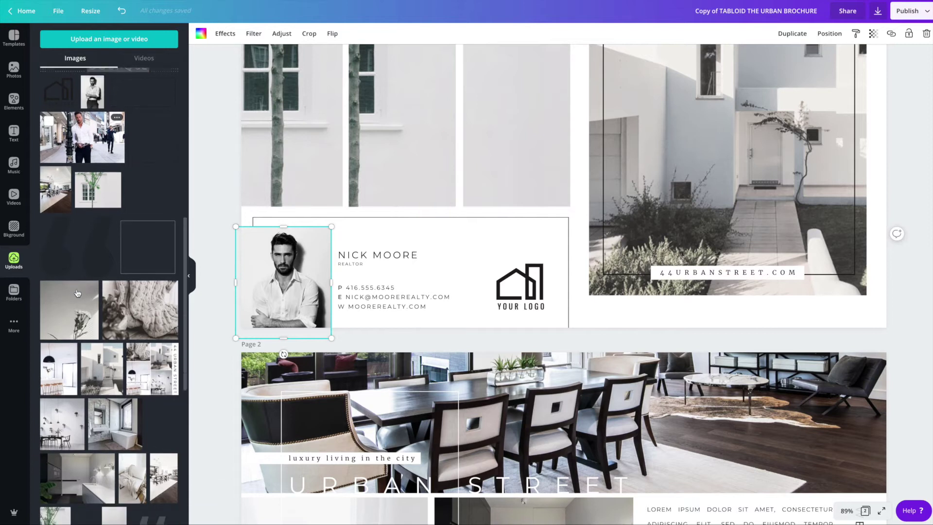
scroll(76, 293, down, 10)
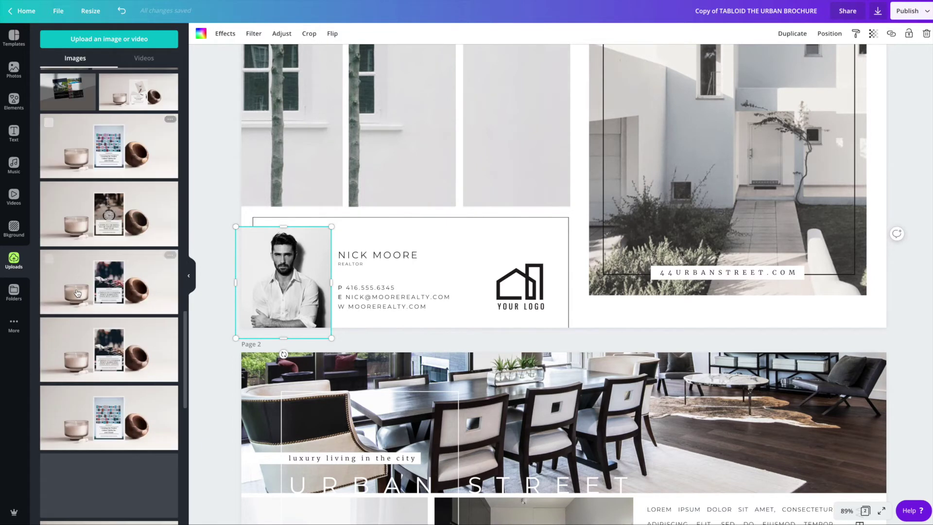
scroll(78, 292, down, 10)
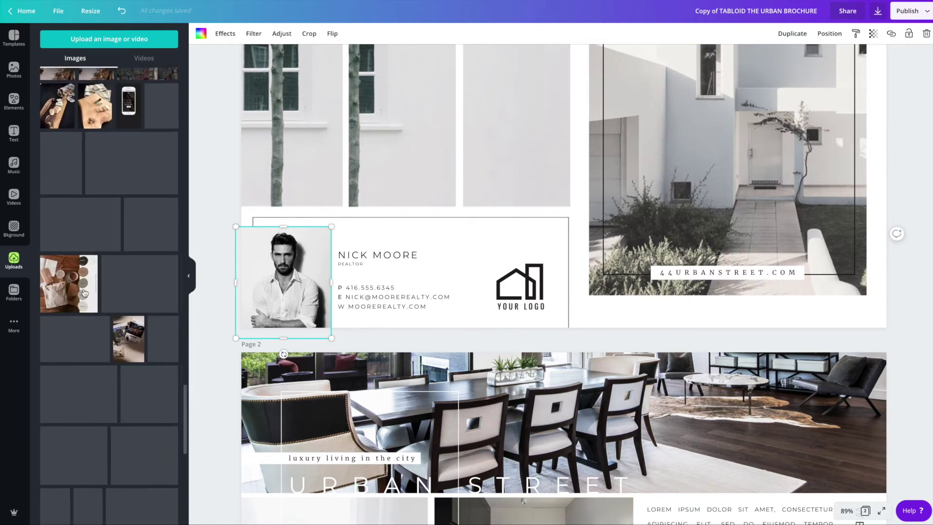
scroll(84, 292, down, 4)
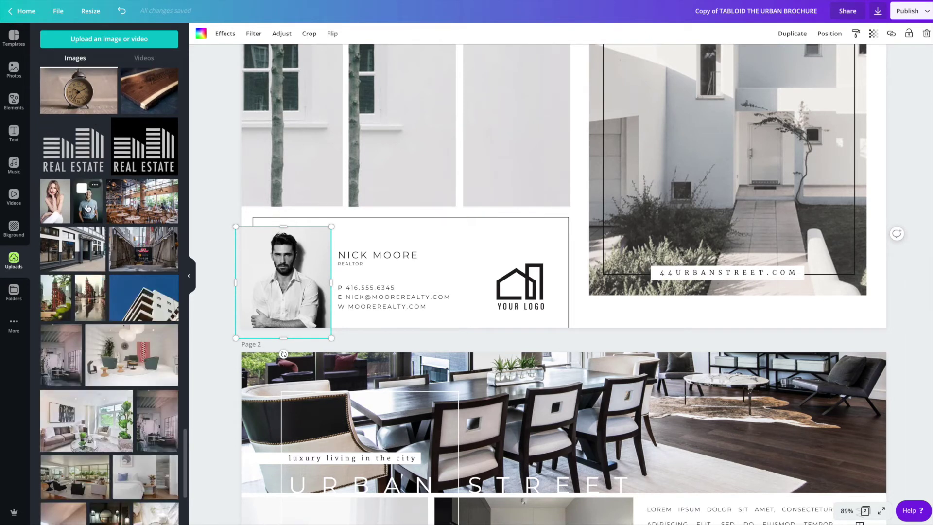
drag(87, 207, 257, 264)
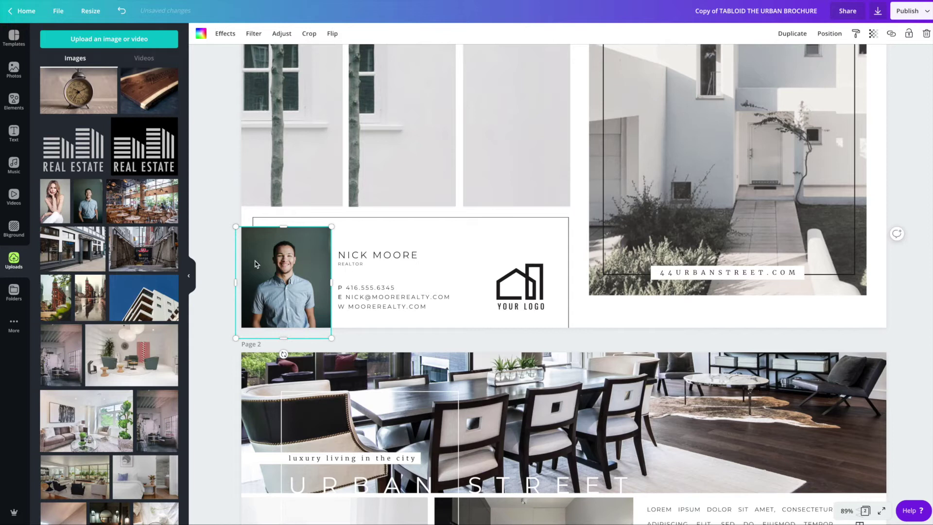
Step: Shift the new realtor portrait slightly upward inside its frame
double_click(264, 259)
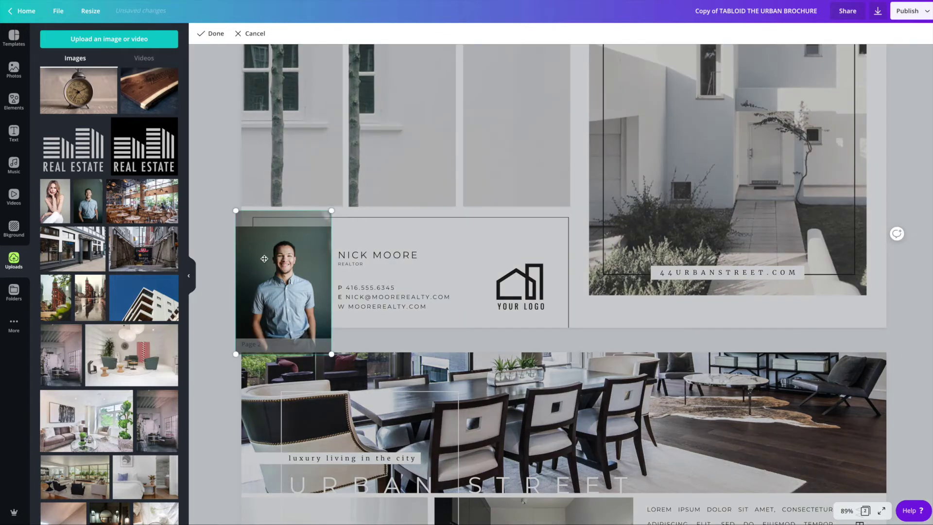
mouse_move(264, 255)
mouse_down()
mouse_move(262, 246)
mouse_move(265, 265)
mouse_up()
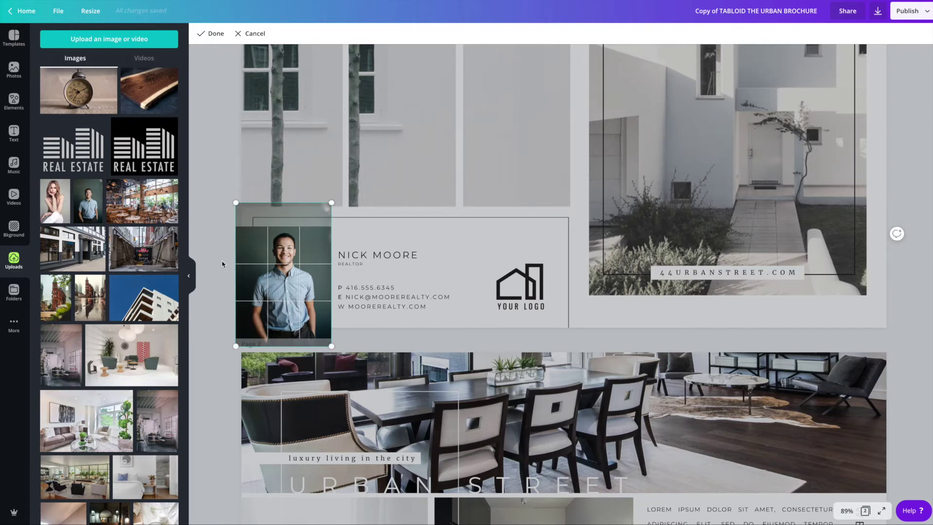
click(222, 264)
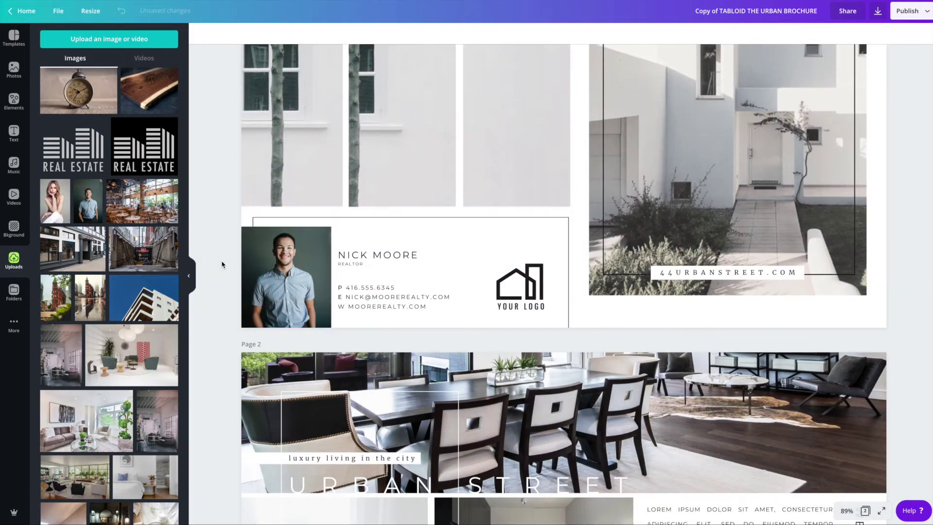
Step: Lock the realtor's portrait in place and unlock it again
click(288, 282)
click(909, 34)
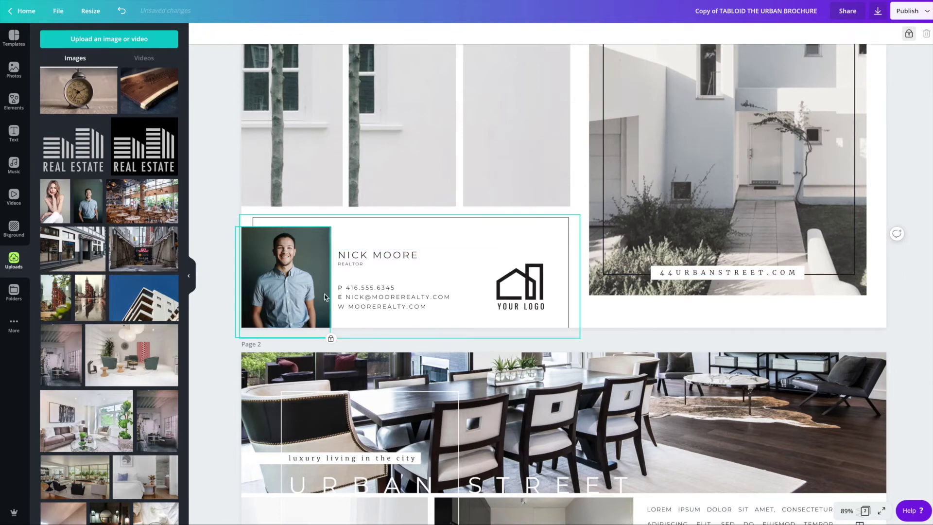
click(907, 34)
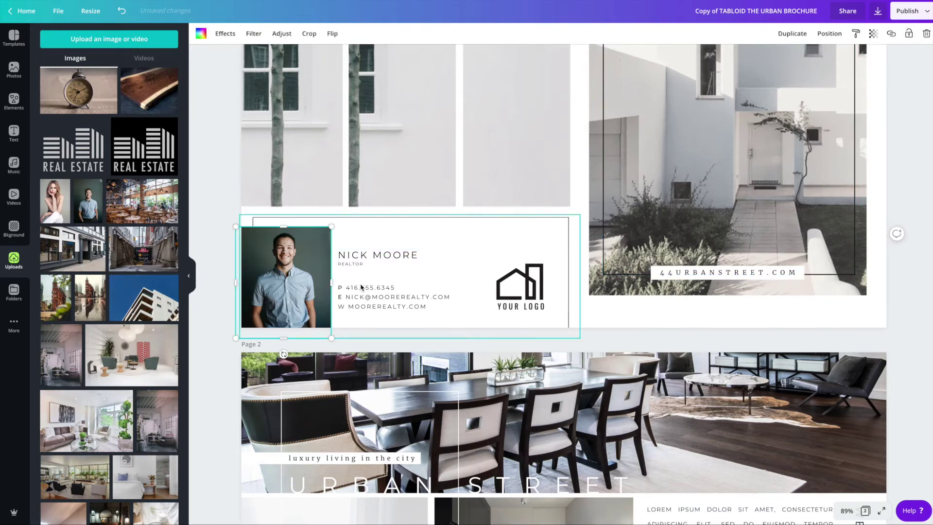
Step: Delete the realtor's portrait together with its empty frame
key(Delete)
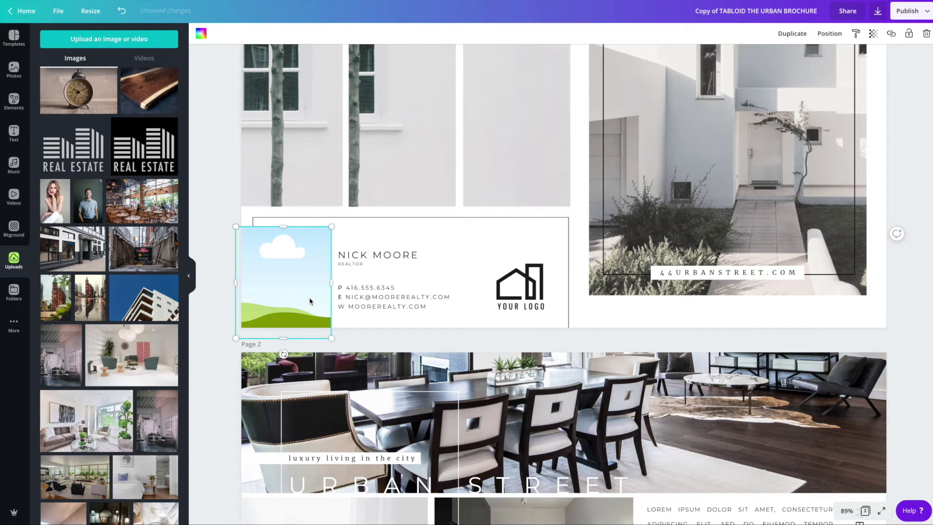
key(Delete)
Step: Try to move the realtor's name and contact details left into the space the portrait occupied
click(356, 266)
shift+click(352, 298)
drag(353, 297, 262, 298)
click(309, 245)
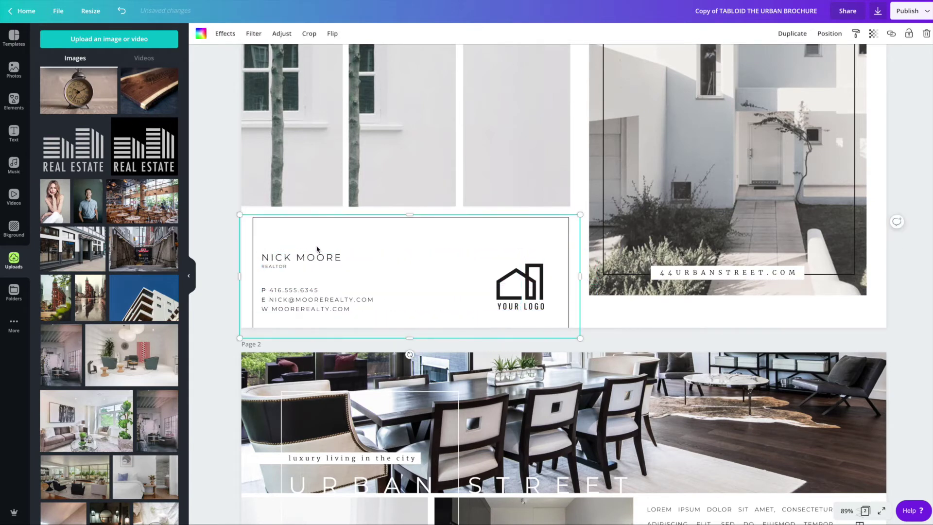
key(ctrl+z)
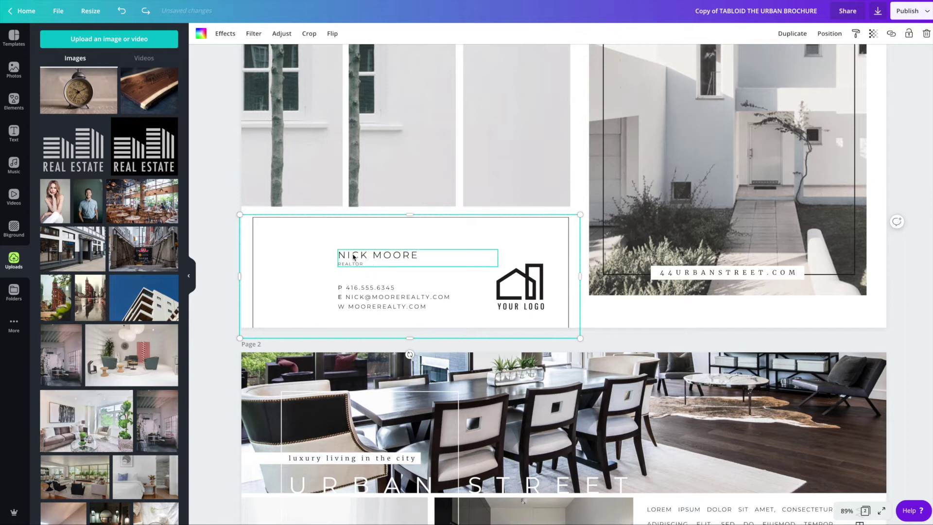
Step: Move the realtor's name and contact details together straight left to near the contact box's left edge
click(359, 264)
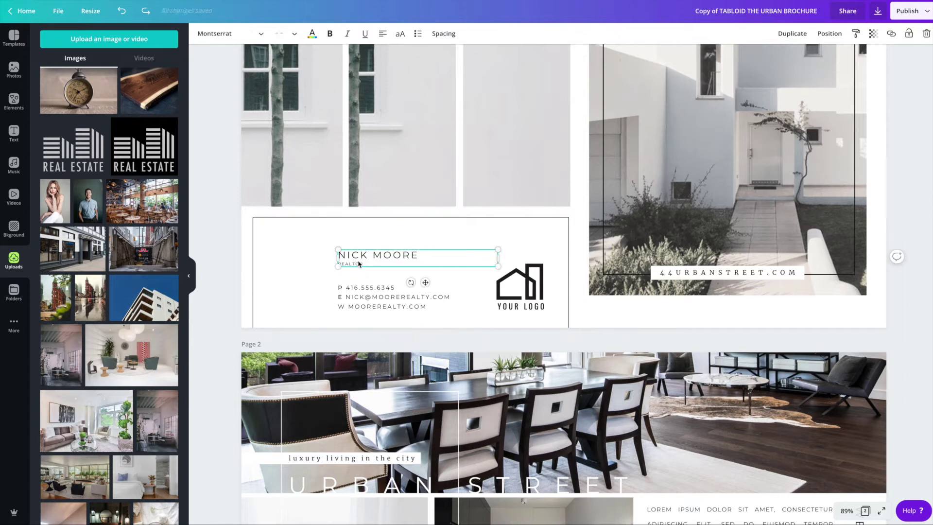
shift+click(358, 296)
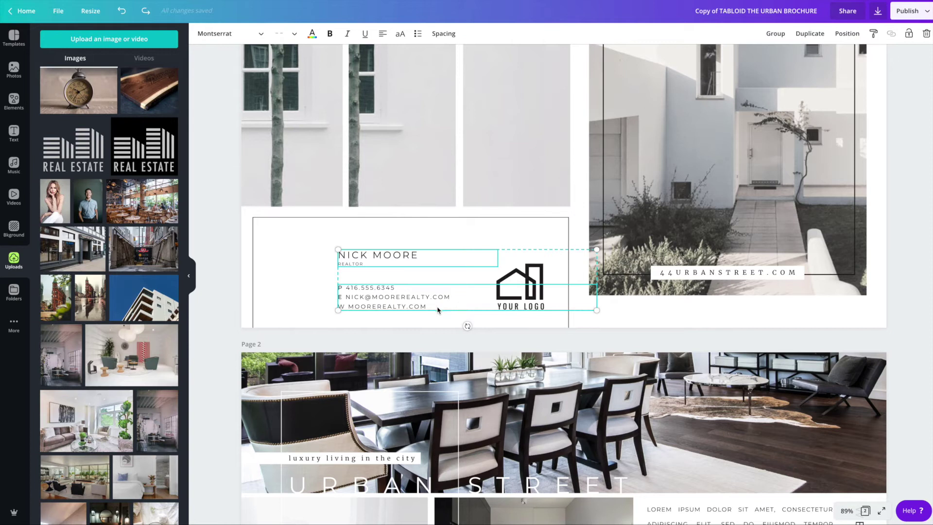
drag(396, 260, 318, 257)
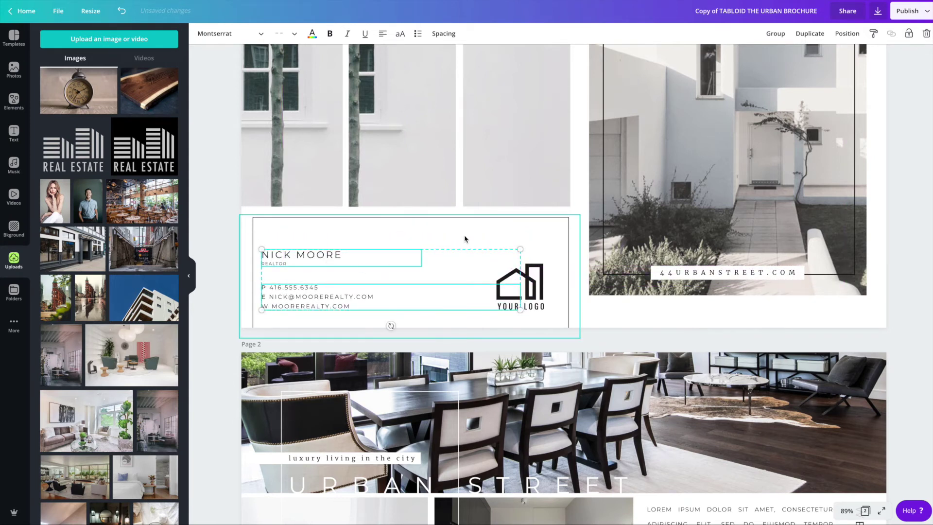
click(383, 240)
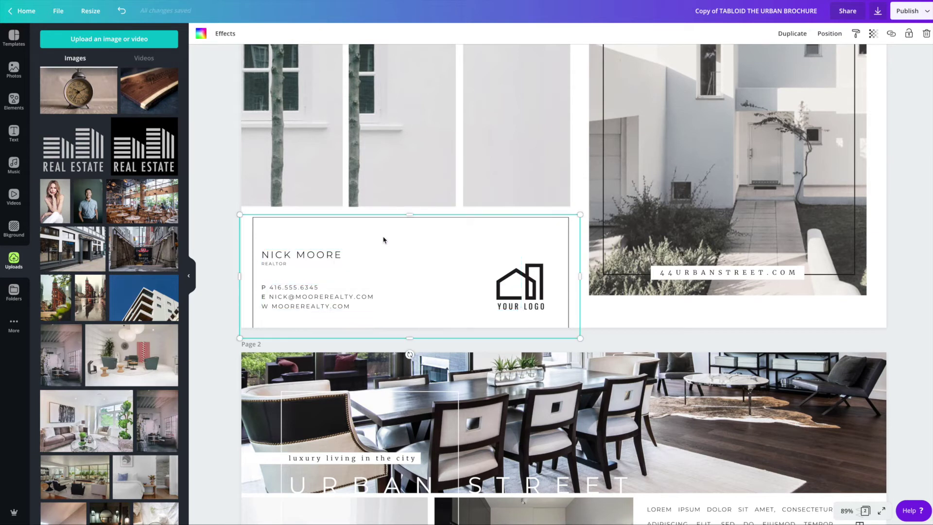
Step: Group the realtor's name with the contact details and nudge the group slightly right and down inside the box
click(308, 256)
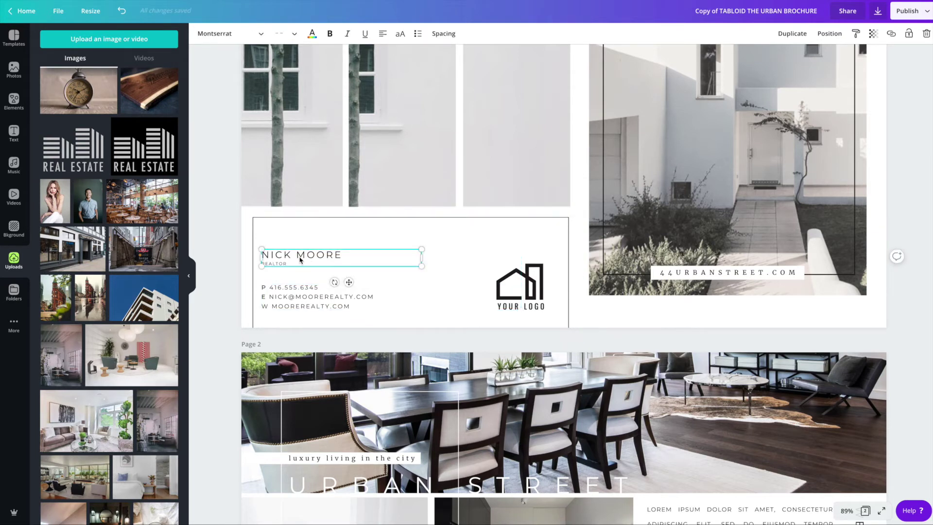
shift+click(296, 295)
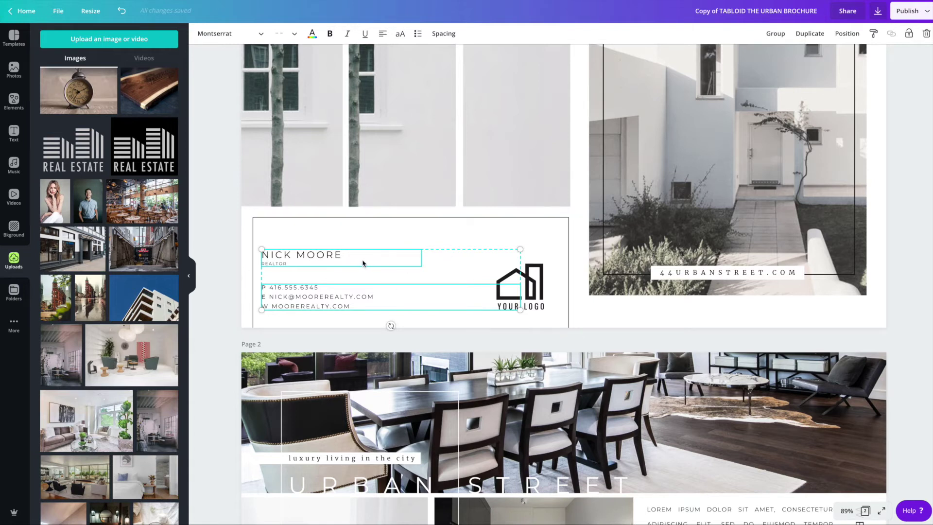
right_click(390, 261)
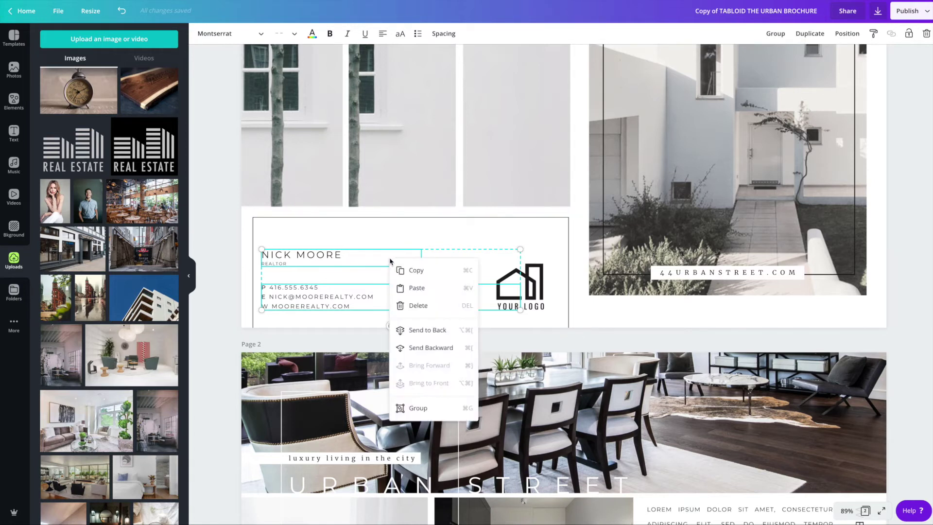
click(418, 408)
click(313, 284)
click(289, 287)
mouse_move(289, 287)
mouse_down()
mouse_move(360, 270)
mouse_move(294, 291)
mouse_up()
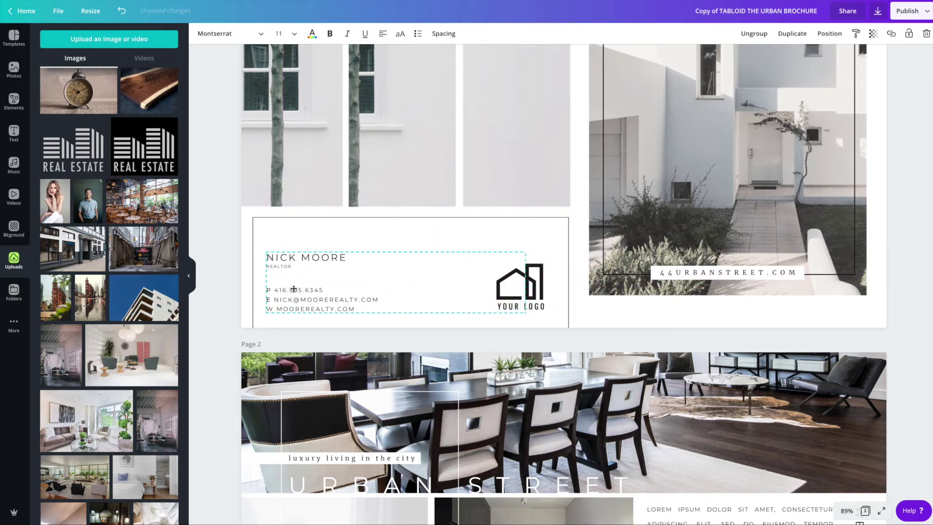
Step: Stretch the YOUR LOGO image leftward to make it wider
click(517, 286)
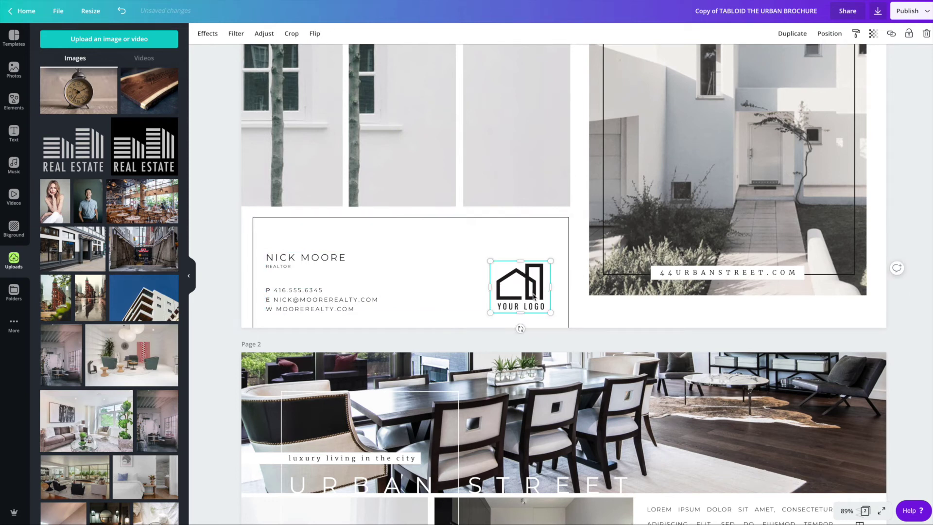
drag(488, 287, 459, 285)
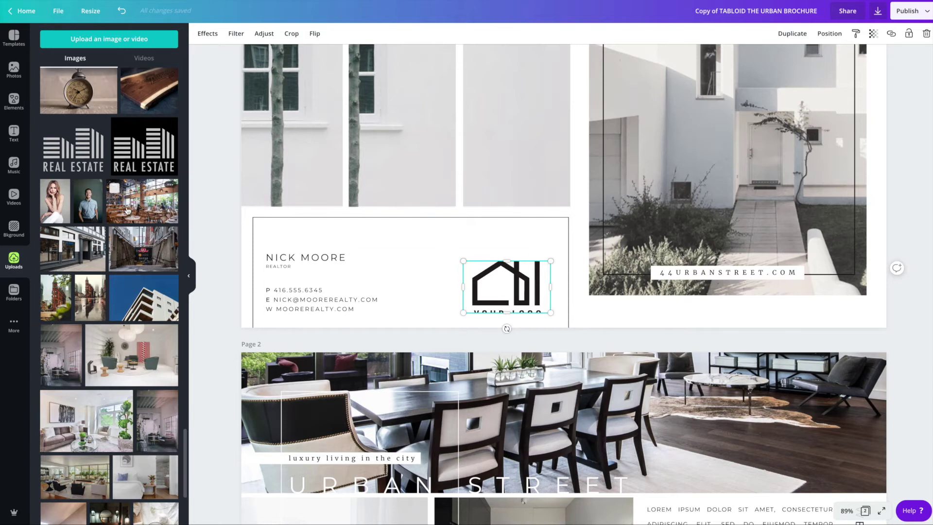
Step: Try to place the grey REAL ESTATE logo from the uploads in the contact box
drag(90, 148, 490, 242)
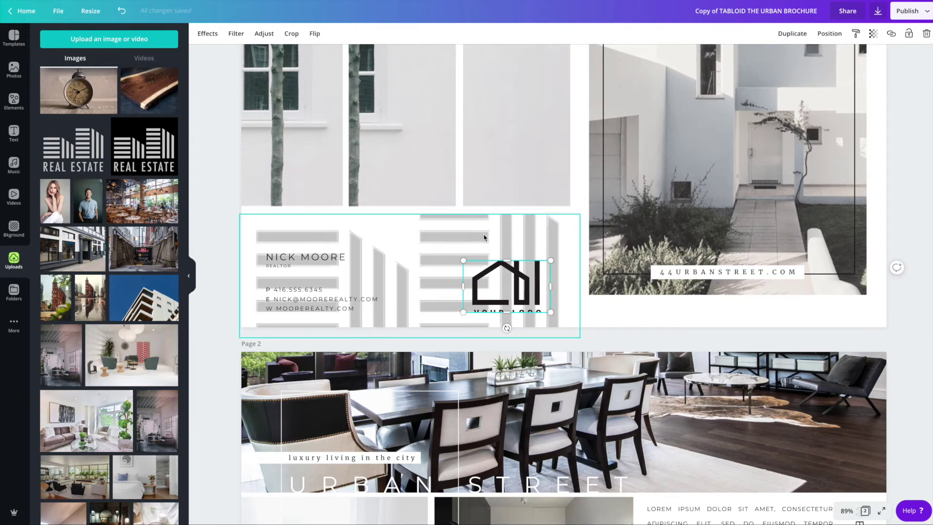
key(ctrl+z)
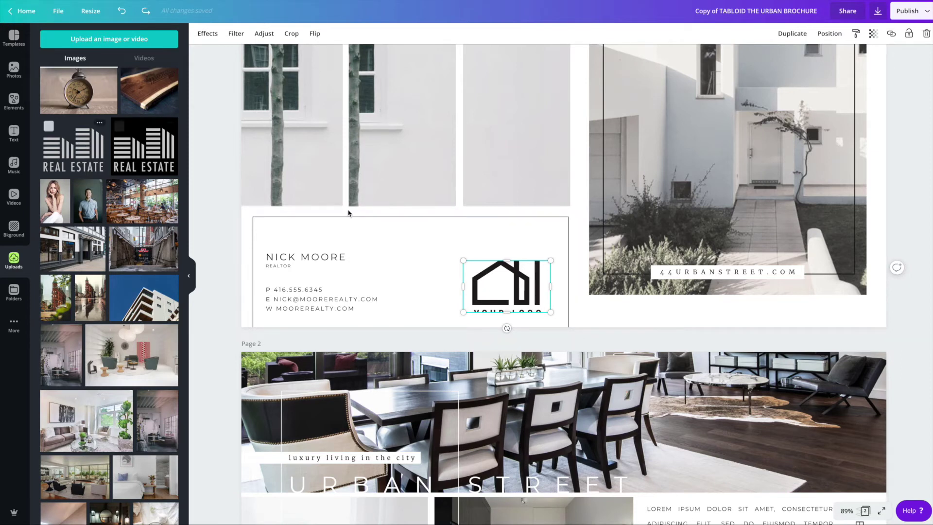
click(347, 221)
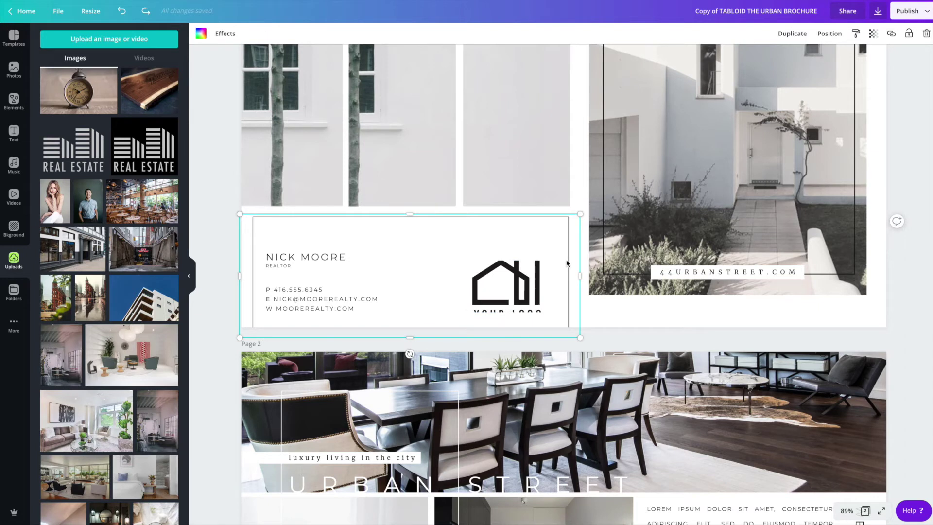
Step: Replace the house logo with the grey REAL ESTATE logo and extend its crop upward and downward to show it whole
key(ctrl+y)
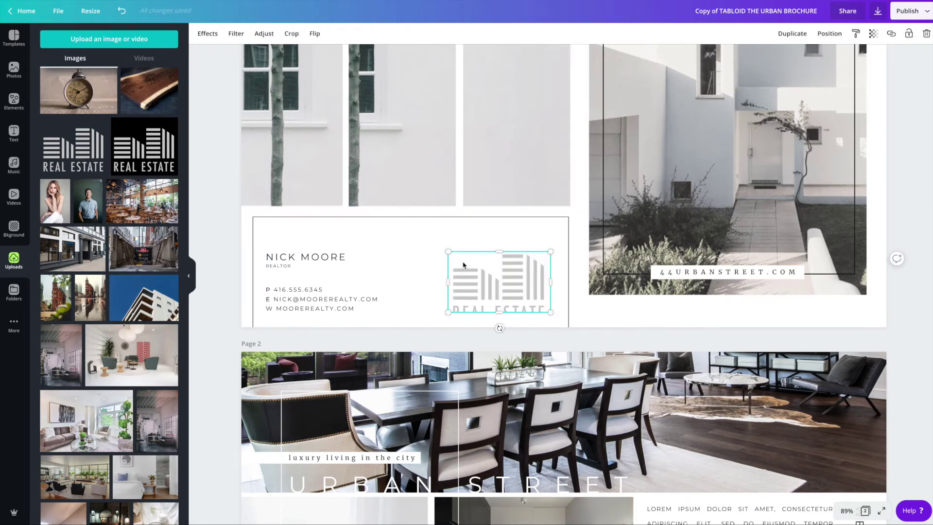
key(ctrl+z)
drag(117, 167, 470, 267)
drag(500, 248, 500, 241)
drag(500, 313, 499, 327)
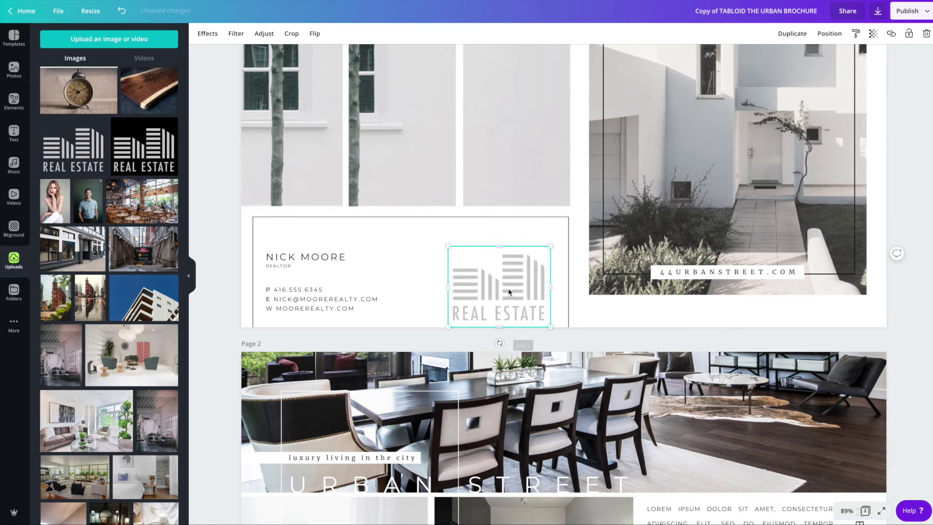
Step: Nudge the REAL ESTATE logo upward and scale it down toward its lower-left corner
drag(509, 292, 511, 285)
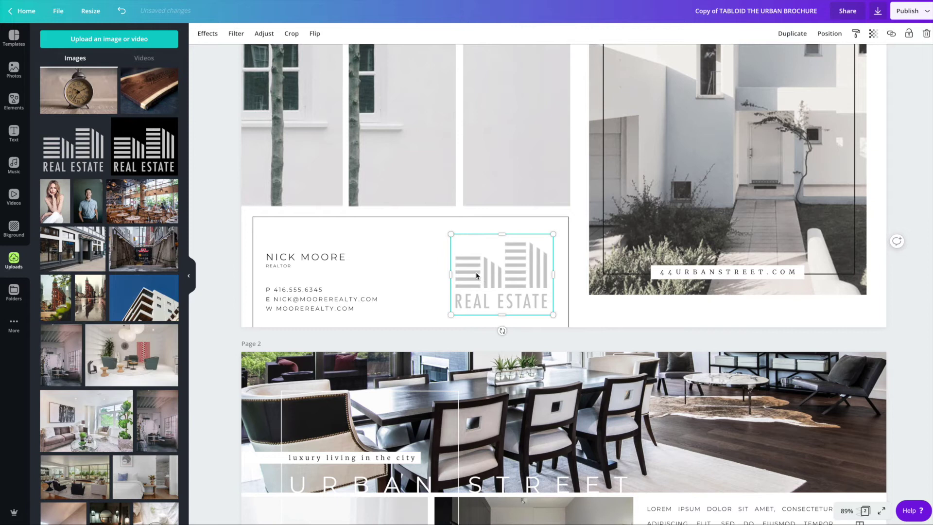
double_click(476, 275)
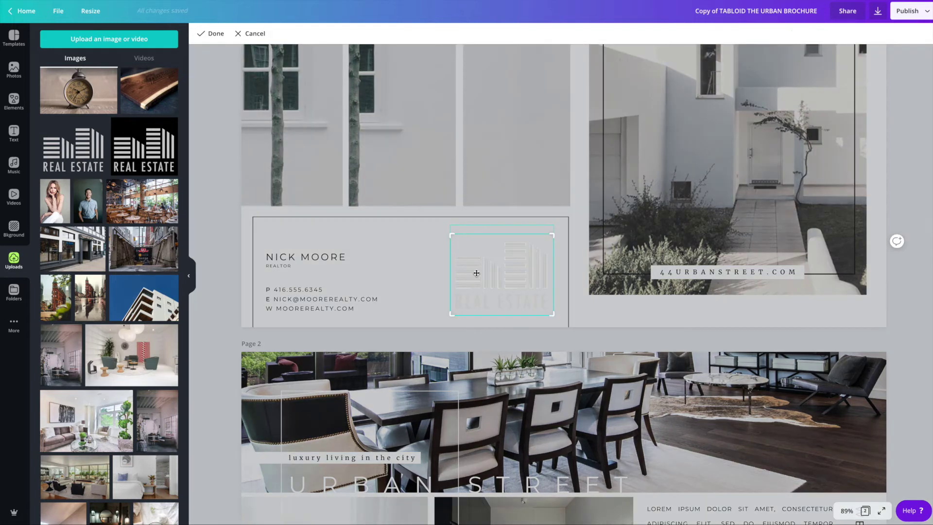
drag(517, 253, 526, 273)
drag(552, 225, 529, 258)
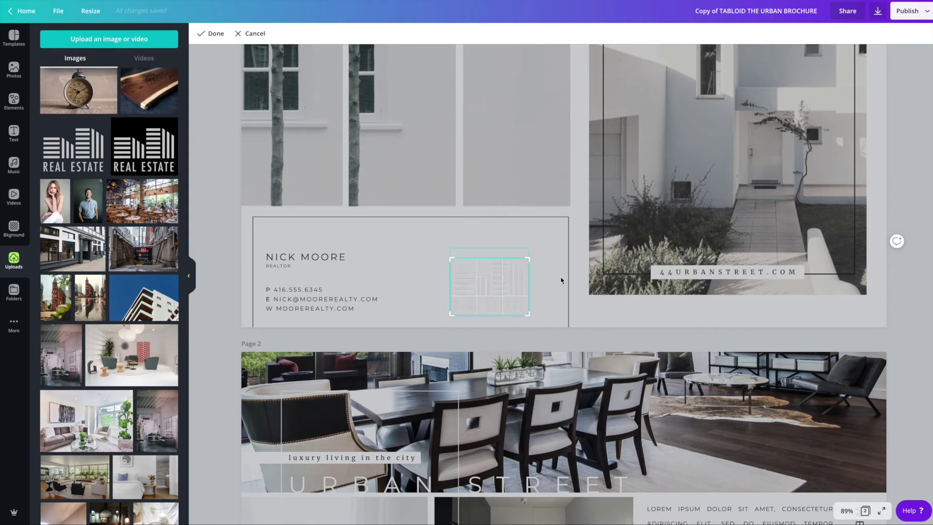
click(561, 280)
Step: Move the REAL ESTATE logo right within the contact box, level with the realtor's name and contact details
click(418, 278)
click(468, 286)
drag(479, 294, 491, 287)
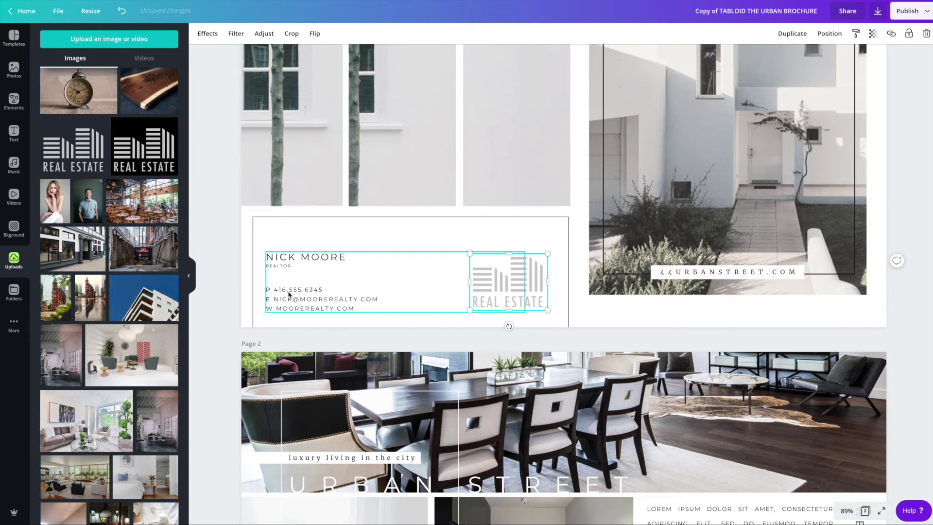
click(225, 283)
scroll(486, 359, down, 5)
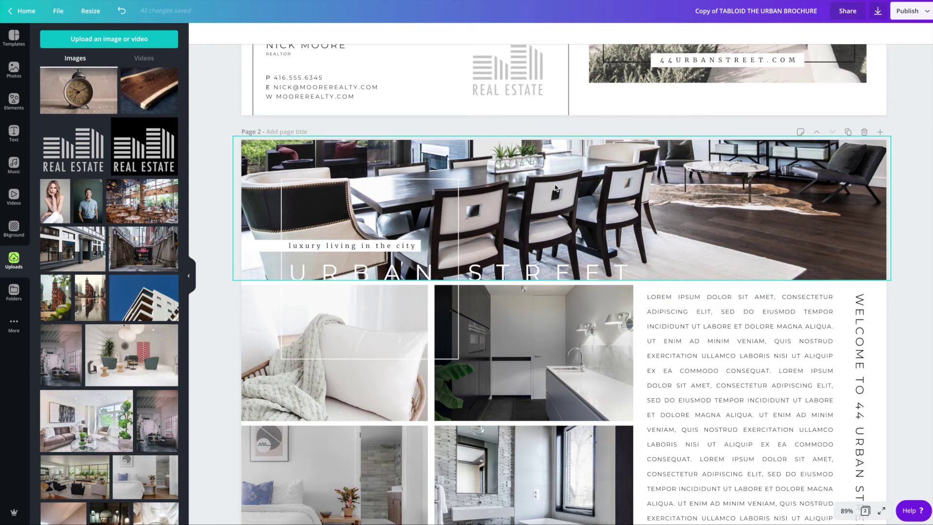
Step: Unlock the wide banner photo on page 2 and replace it with the restaurant interior photo from the uploads
drag(85, 254, 93, 226)
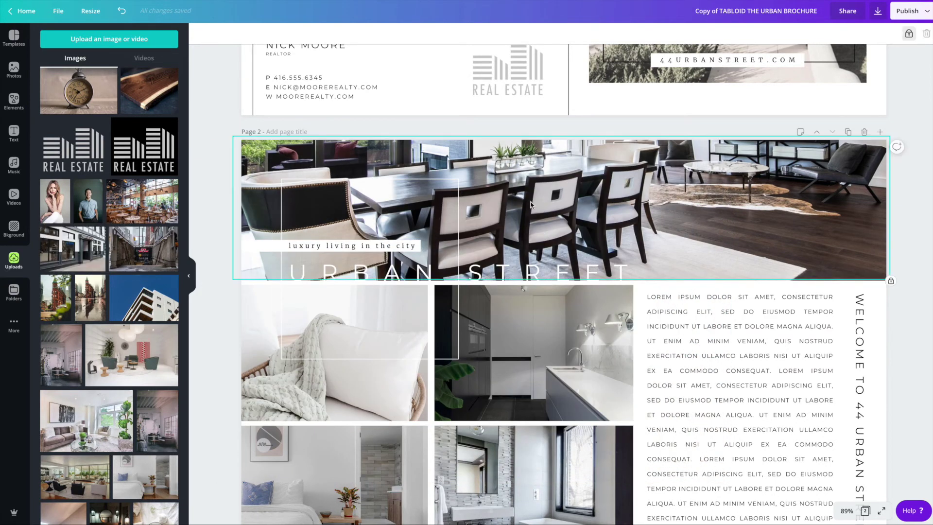
click(909, 33)
drag(94, 248, 58, 238)
drag(114, 188, 258, 178)
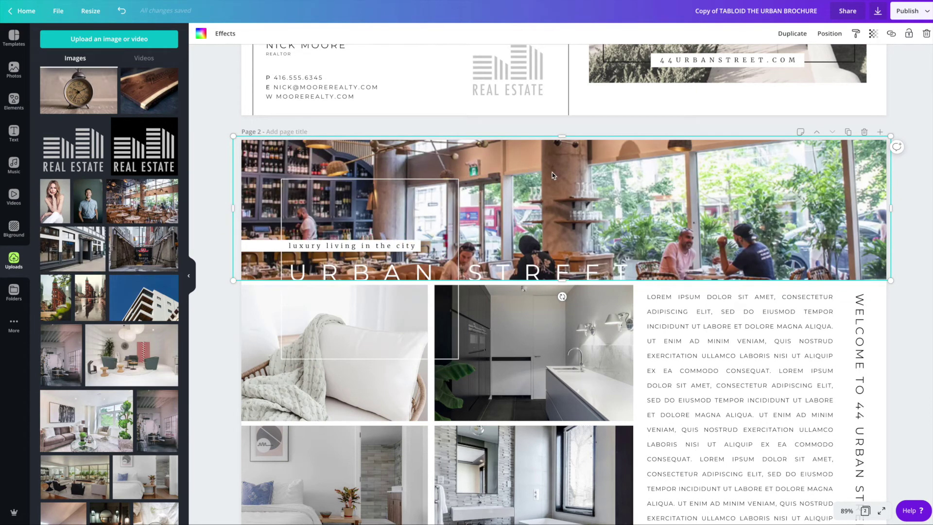
Step: Reposition the restaurant photo upward within the banner so the seated guests, tables and wicker chairs fill the crop
double_click(651, 228)
drag(641, 226, 634, 147)
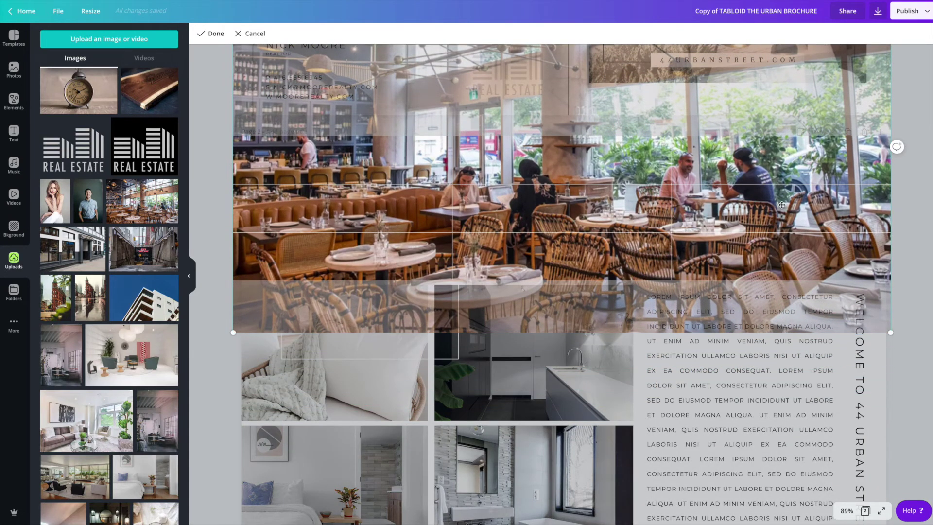
click(911, 231)
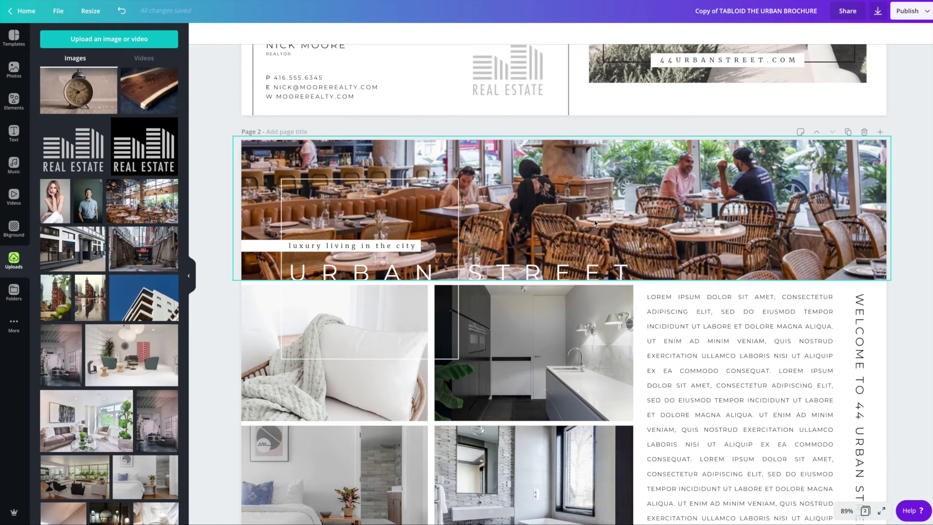
Step: Shift the URBAN STREET title on the page 2 banner slightly to the left
click(258, 245)
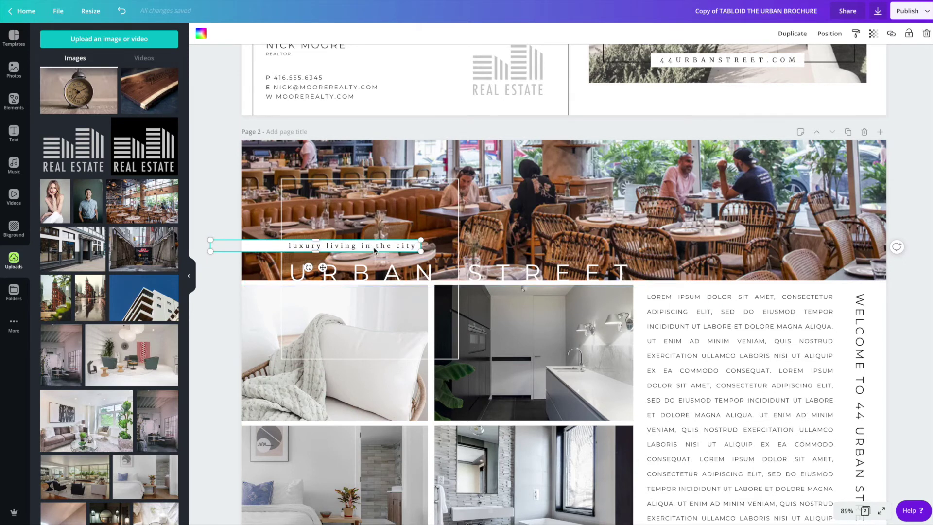
click(499, 277)
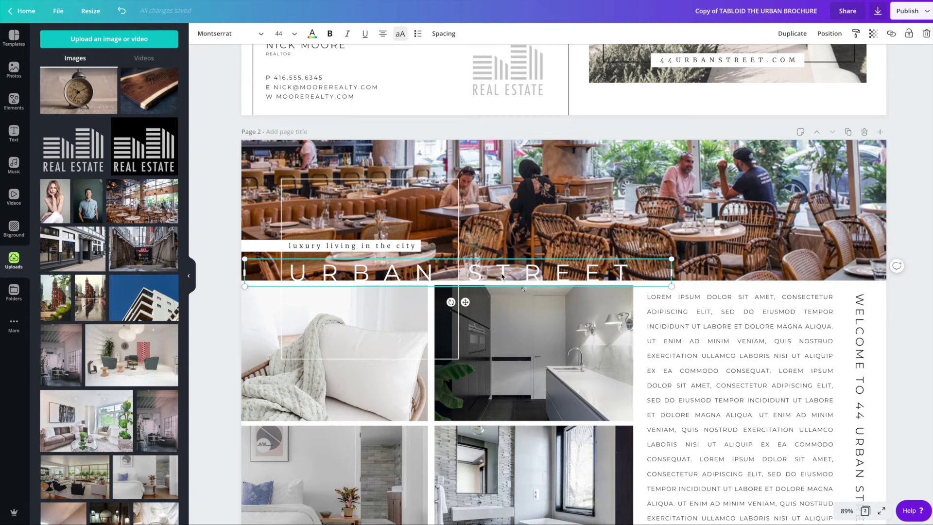
mouse_move(512, 274)
mouse_down()
mouse_move(592, 271)
mouse_move(493, 275)
mouse_move(526, 271)
mouse_up()
Step: Delete the thin white square outline overlapping the banner and the upper photos on page 2
click(352, 238)
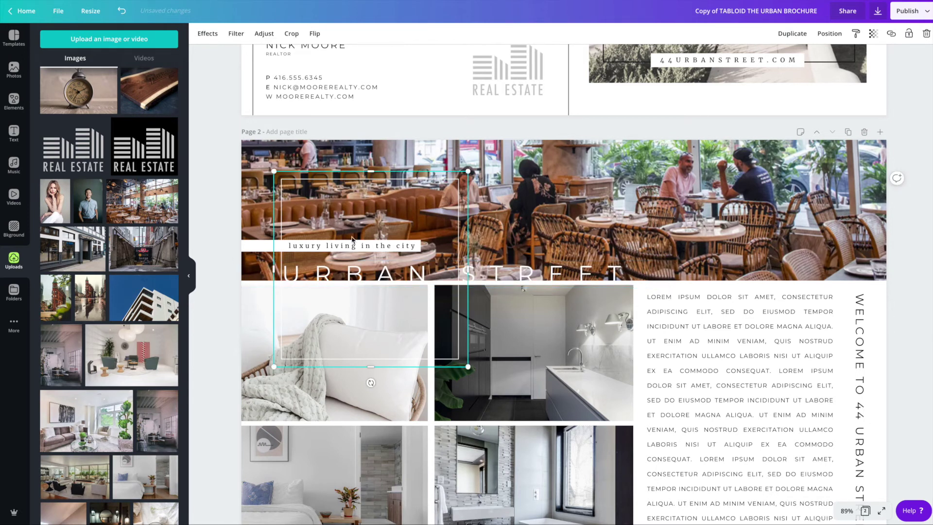
scroll(130, 176, up, 2)
scroll(130, 176, up, 10)
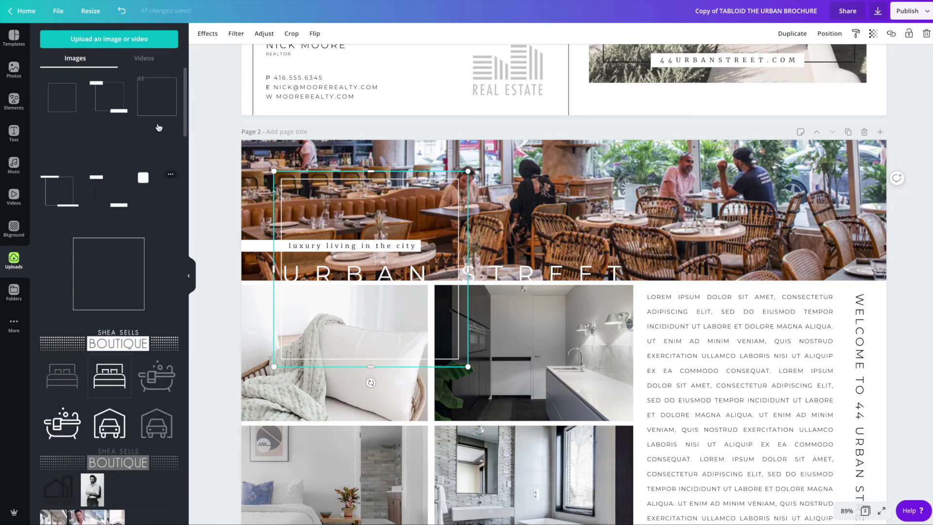
scroll(362, 216, down, 2)
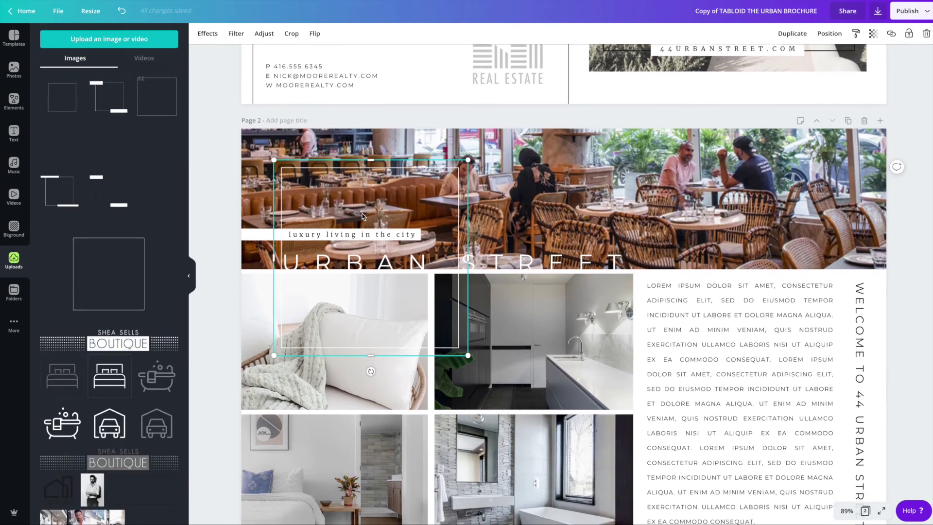
scroll(362, 216, down, 3)
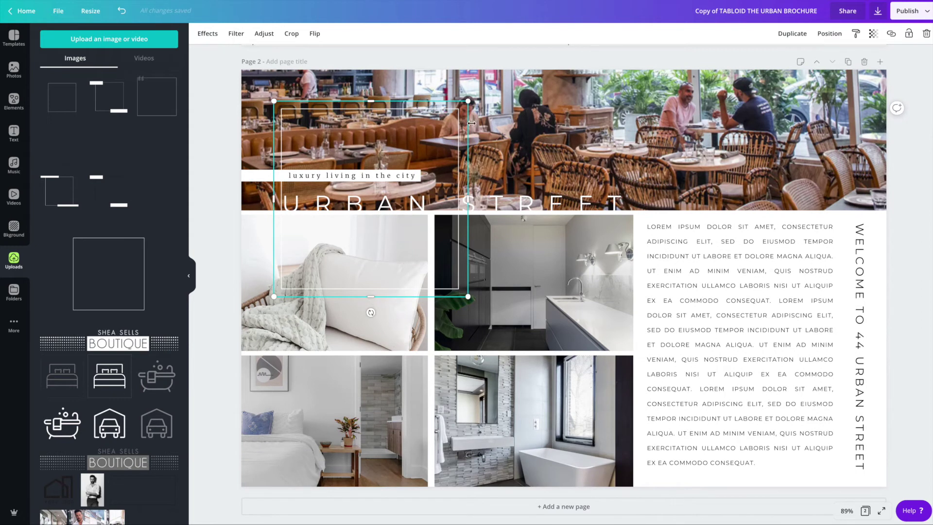
key(Delete)
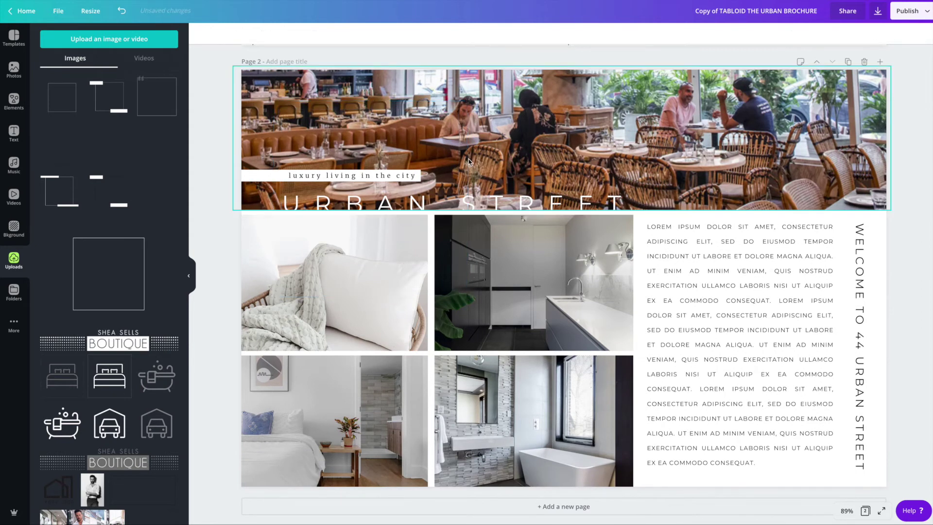
click(502, 211)
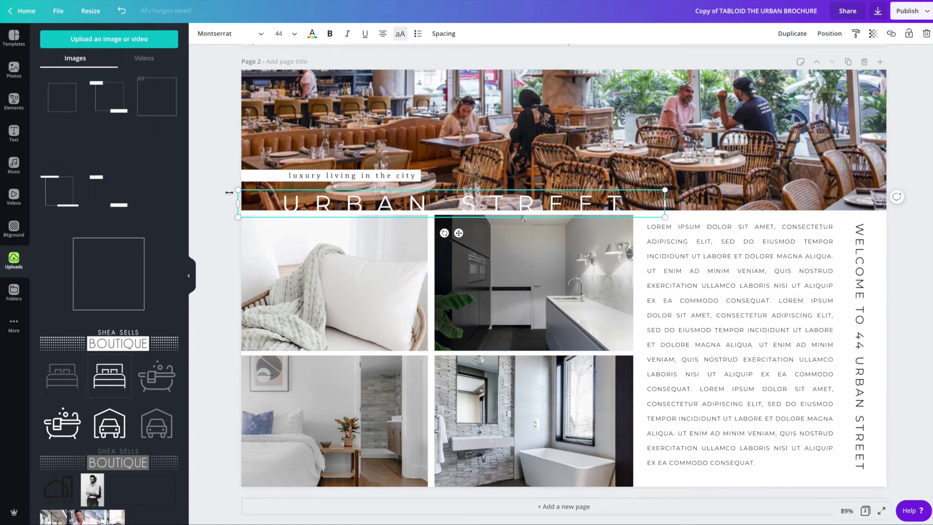
click(311, 295)
click(493, 403)
click(369, 421)
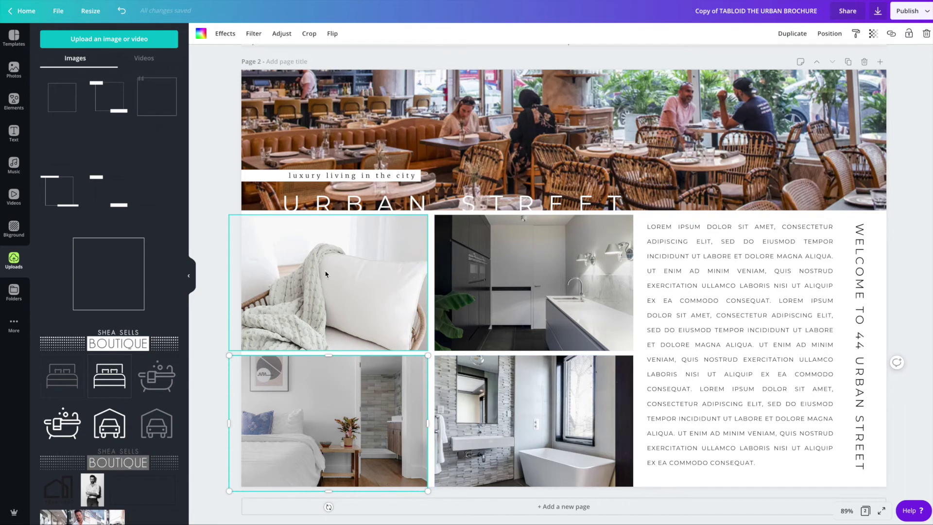
click(500, 281)
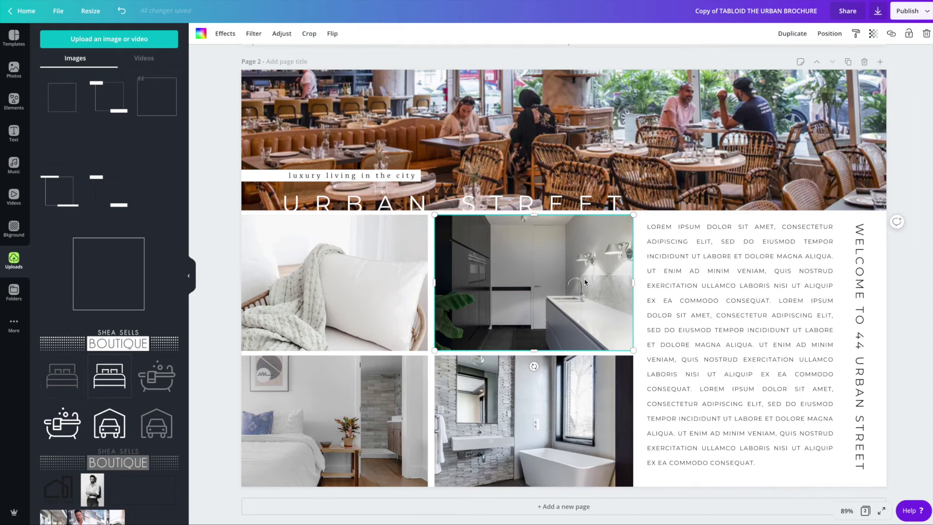
Step: Scale the lorem ipsum text block down to font size 5.5 and widen its box toward the vertical heading
click(724, 255)
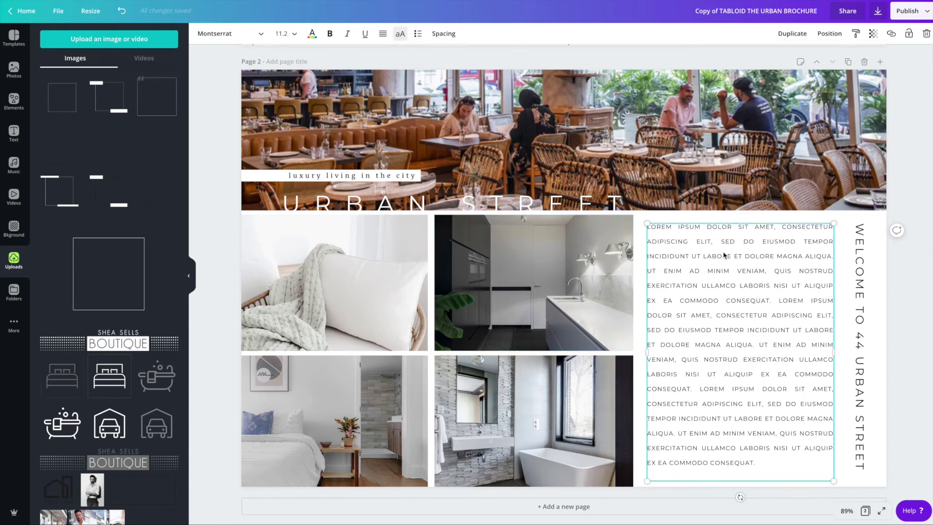
click(721, 270)
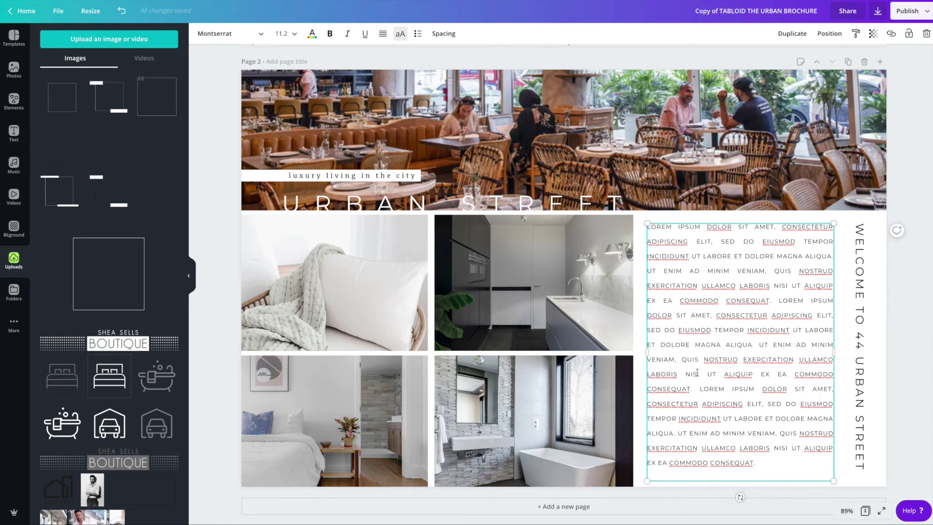
drag(835, 482, 756, 342)
drag(738, 284, 845, 277)
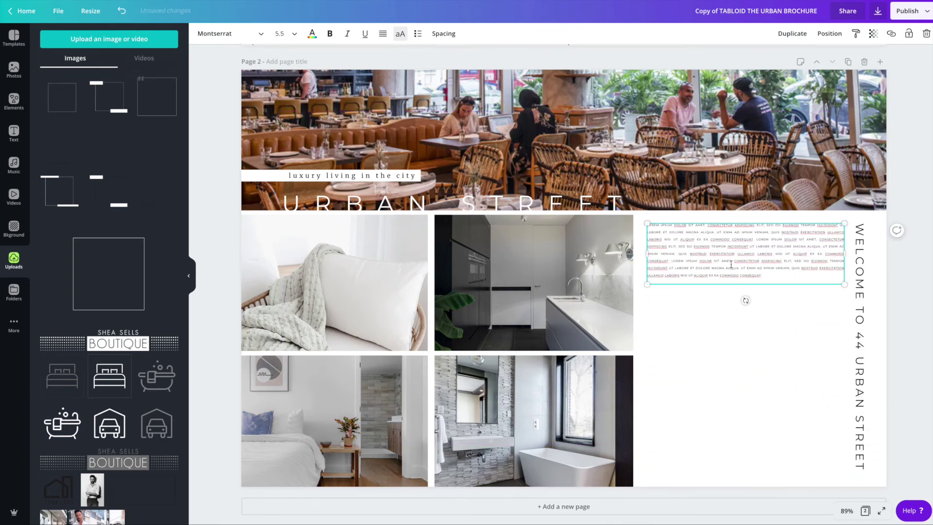
Step: Set the font size of the whole lorem ipsum paragraph to 12
triple_click(770, 271)
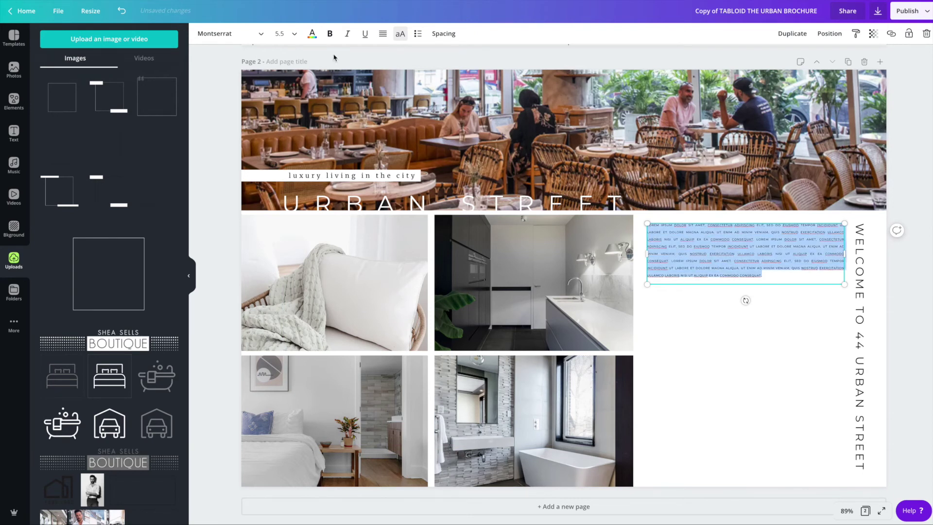
click(297, 34)
click(291, 110)
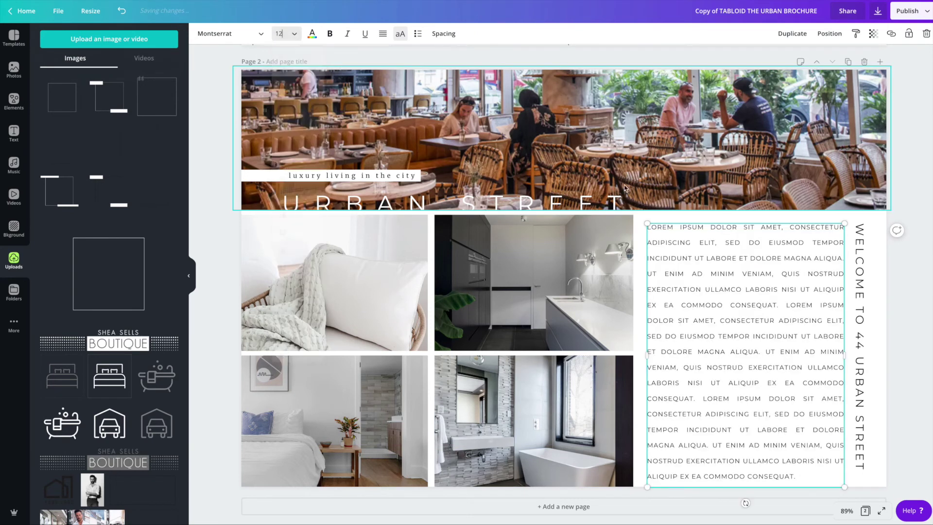
Step: Shorten the lorem ipsum paragraph by deleting everything from the eighth line, starting "SED DO EIUSMOD", to the end
click(673, 303)
drag(809, 479, 647, 338)
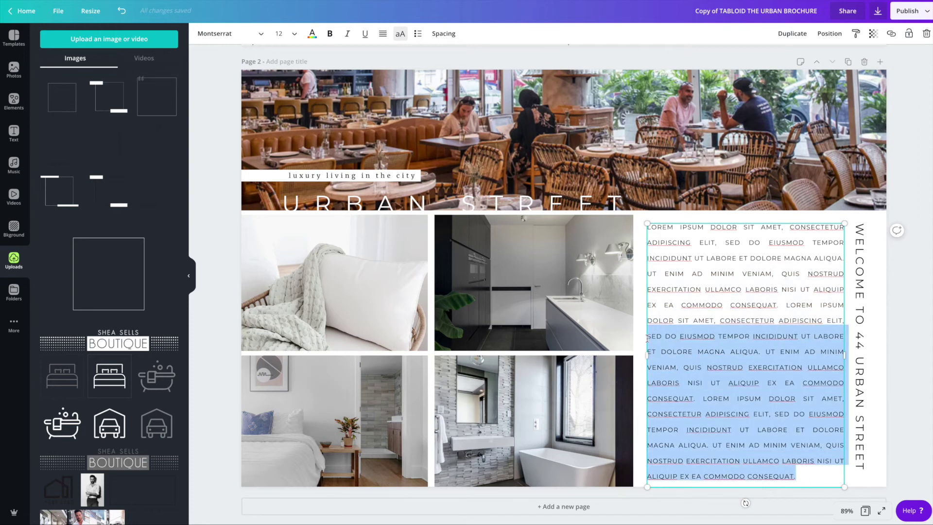
key(BackSpace)
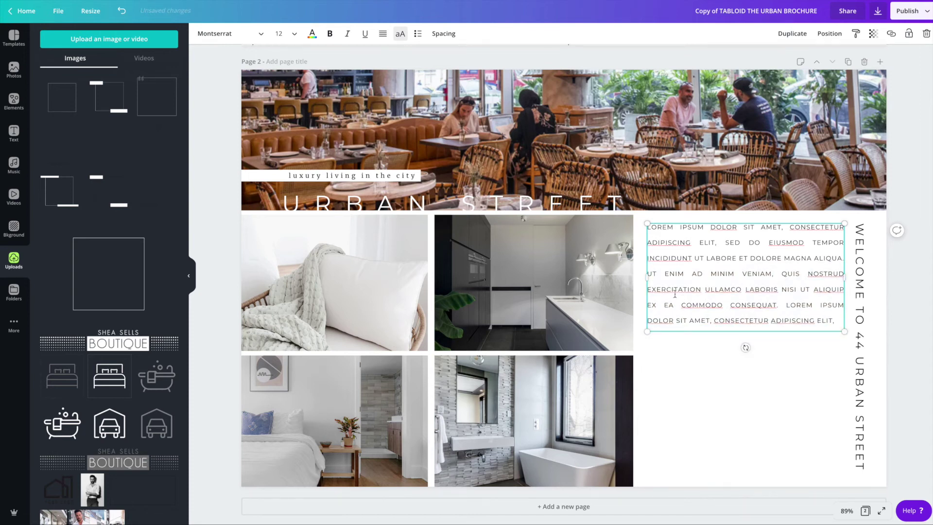
click(717, 387)
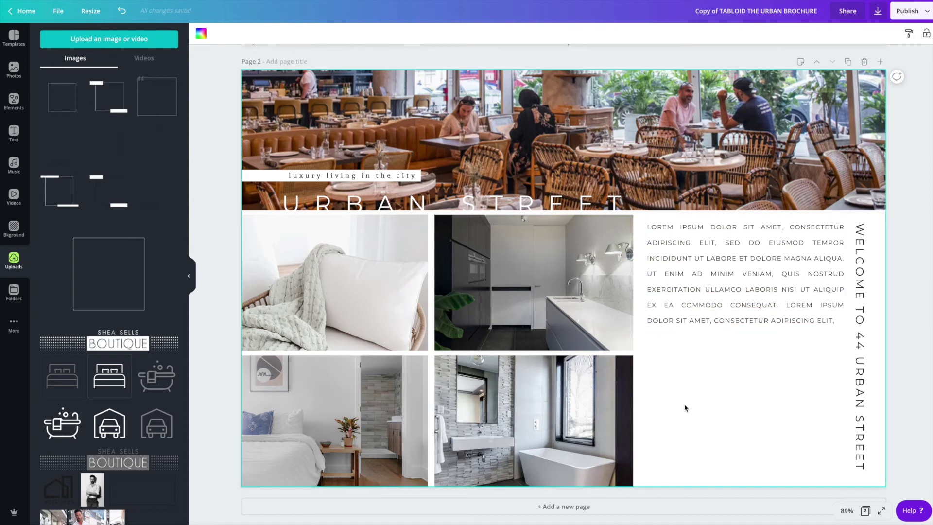
Step: Copy and paste the bathroom photo and align the duplicate beside the original, in the empty space below the paragraph
click(584, 411)
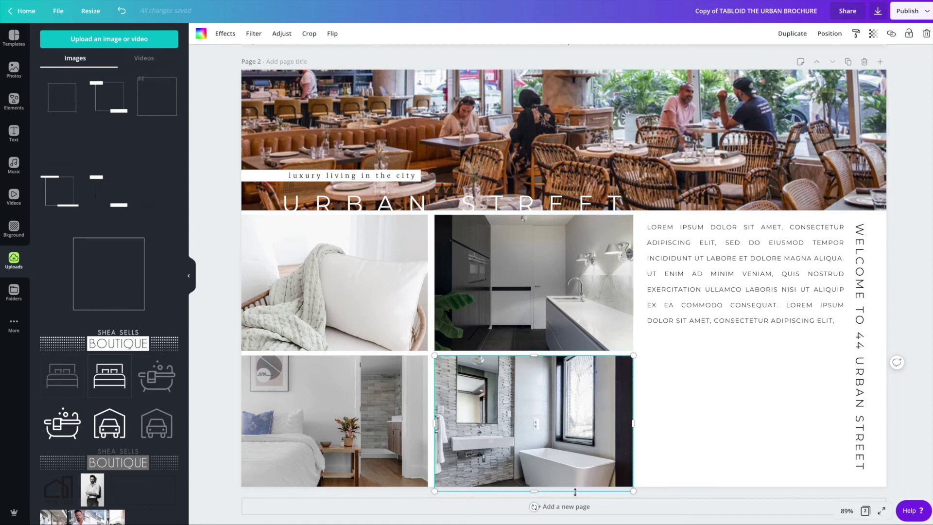
right_click(598, 392)
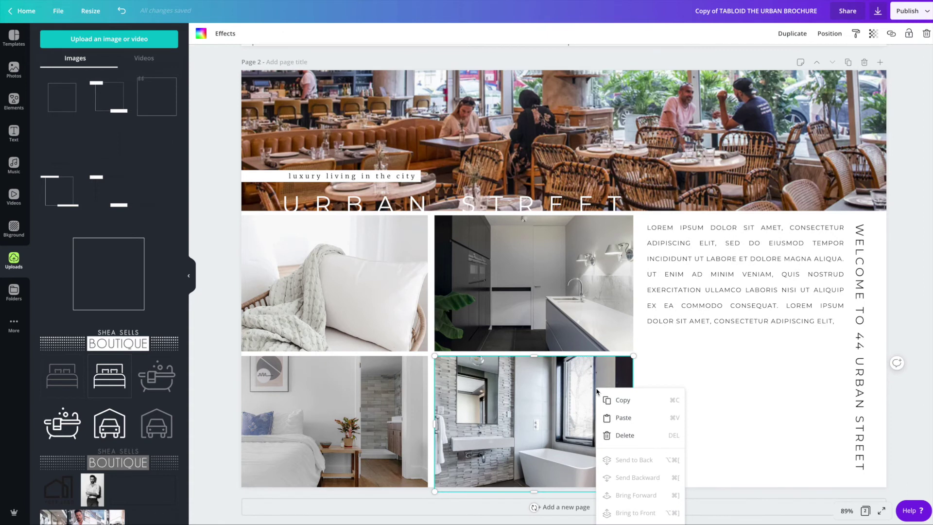
click(611, 401)
right_click(611, 403)
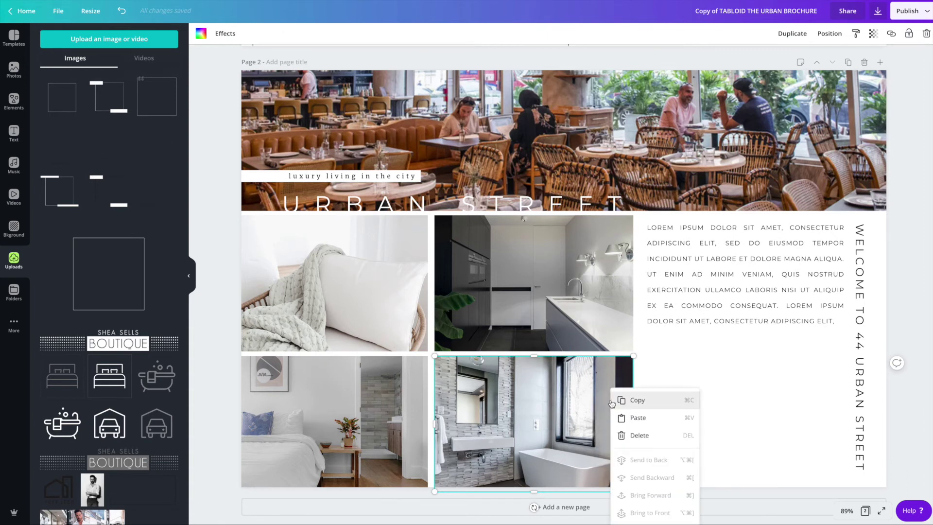
click(624, 418)
drag(594, 398, 781, 381)
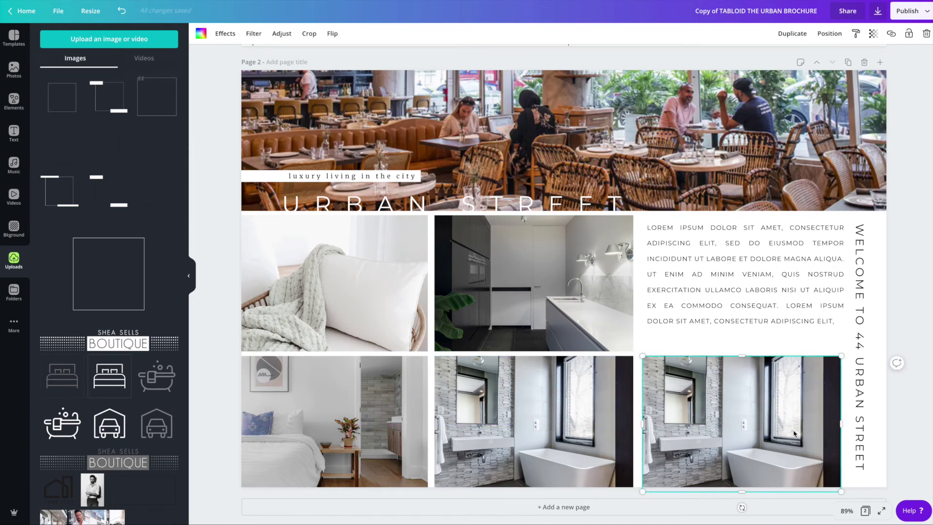
click(860, 278)
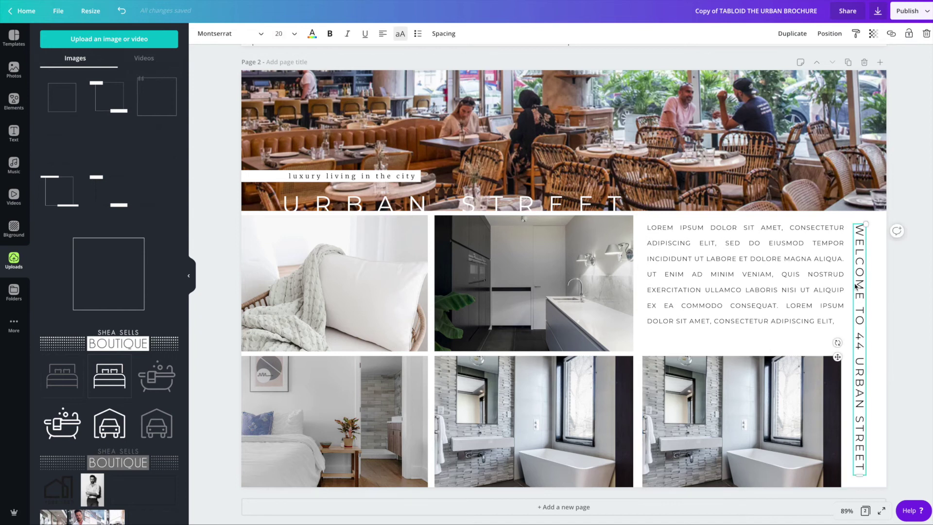
right_click(857, 286)
click(860, 281)
click(878, 291)
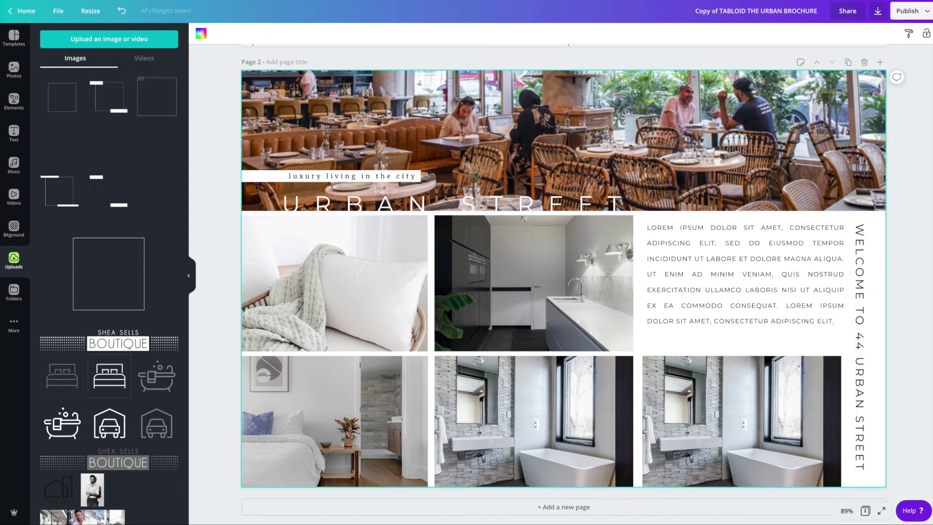
Step: Try the off-white photo color as the page 1 background and settle on the medium grey photo color
scroll(880, 273, up, 10)
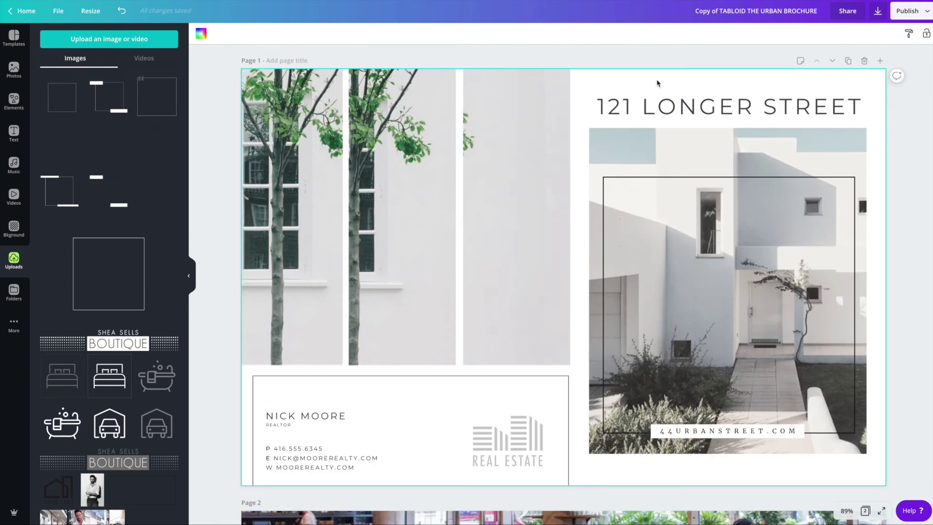
click(201, 33)
click(120, 164)
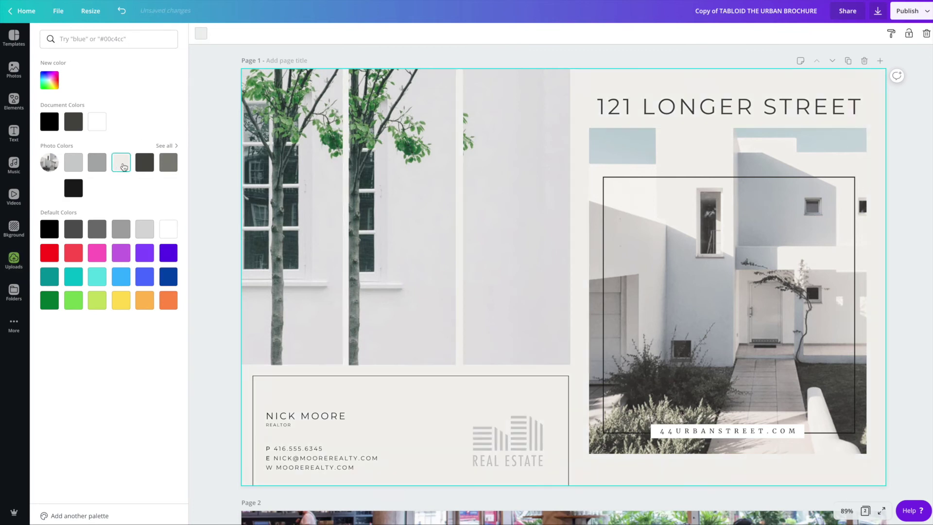
click(104, 168)
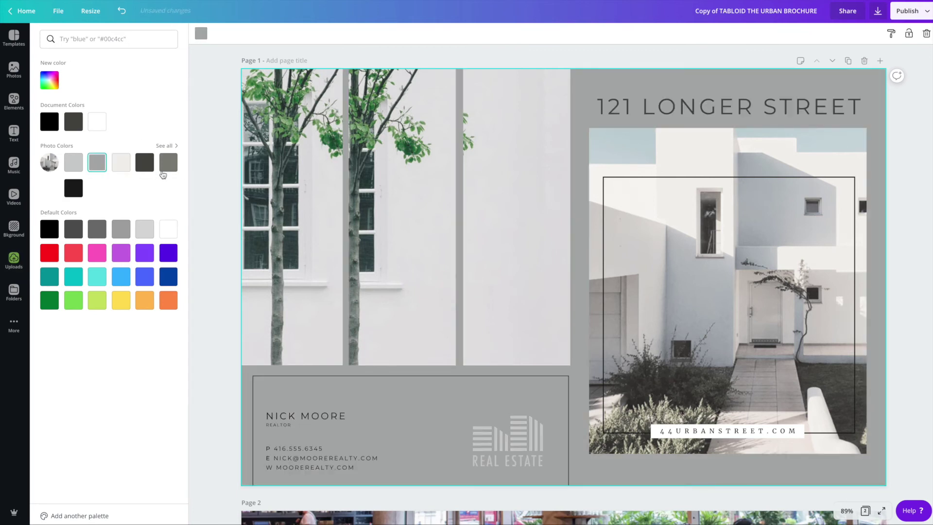
click(227, 178)
Step: Set the page 2 background to the same medium grey from the document colors
scroll(555, 150, down, 5)
scroll(546, 164, down, 3)
click(883, 242)
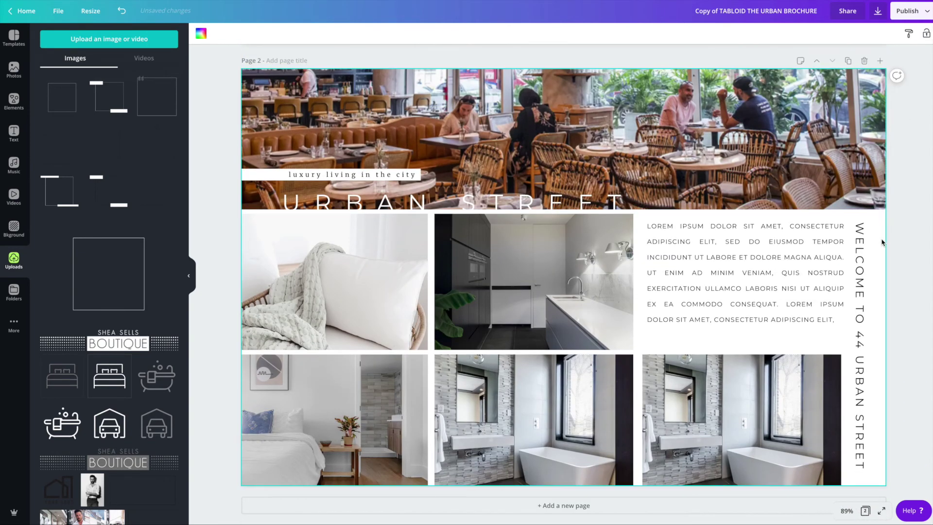
click(200, 33)
click(97, 121)
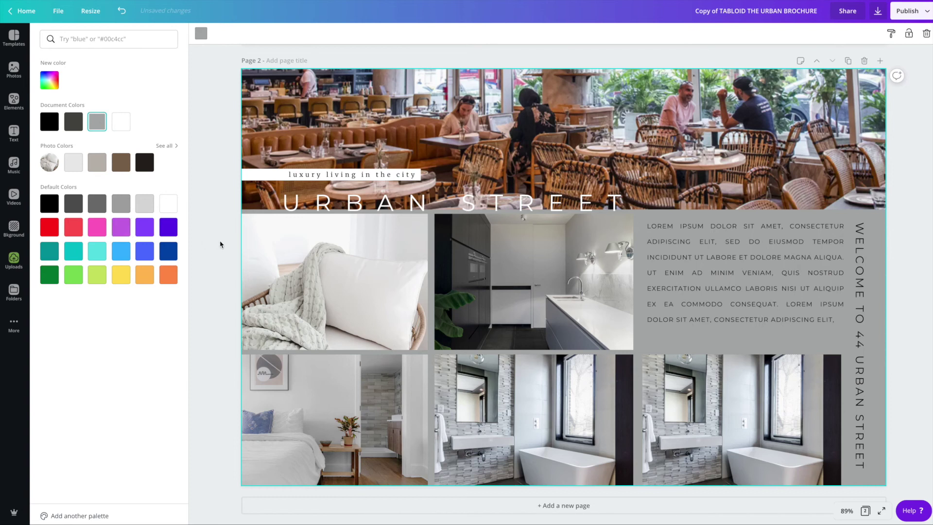
click(220, 244)
Step: Change the page 2 lorem ipsum paragraph and the vertical "WELCOME TO 44 URBAN STREET" text to white
click(744, 282)
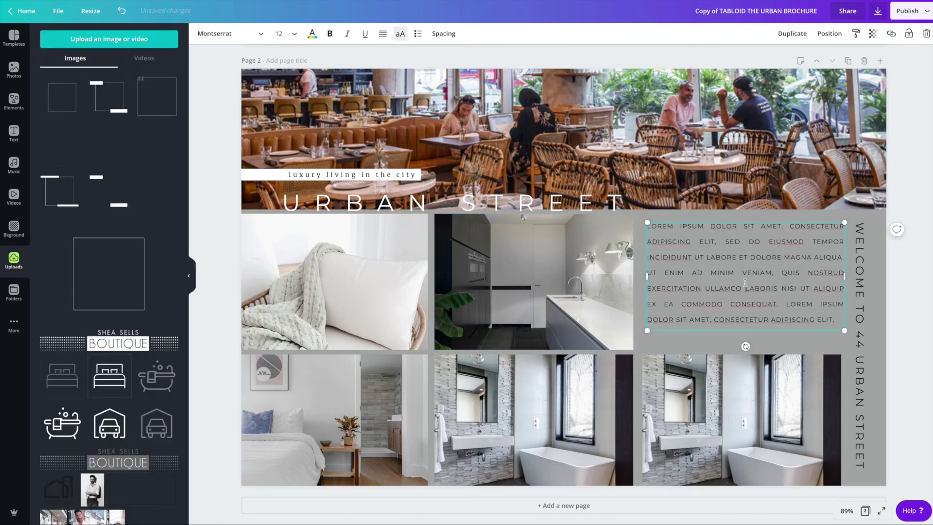
click(312, 33)
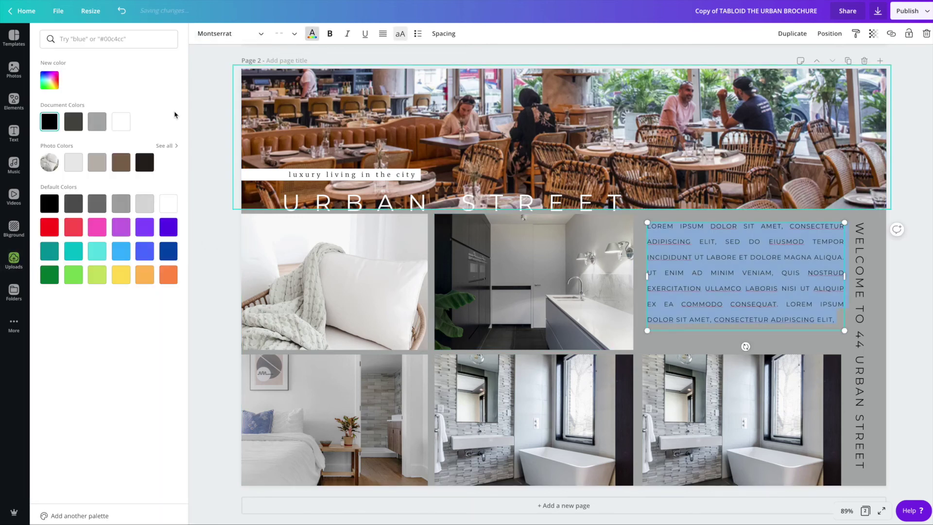
click(127, 121)
click(861, 282)
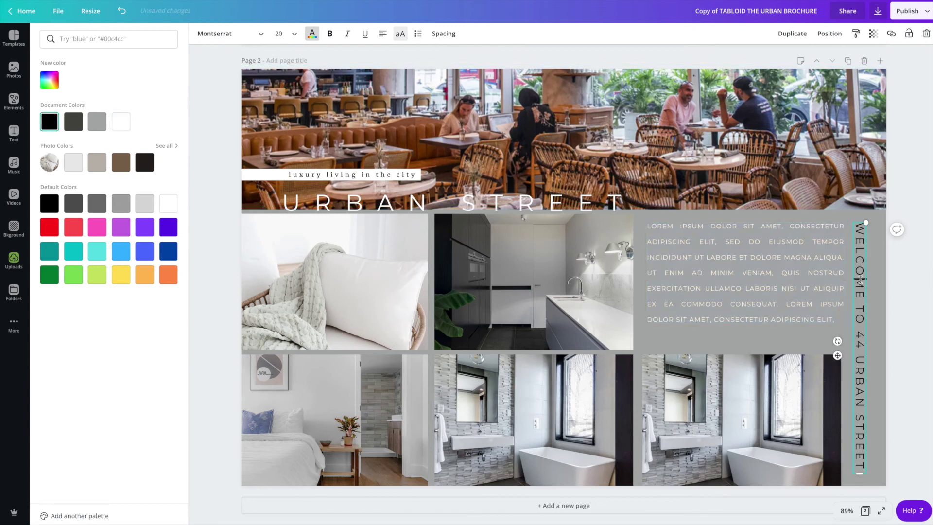
click(312, 33)
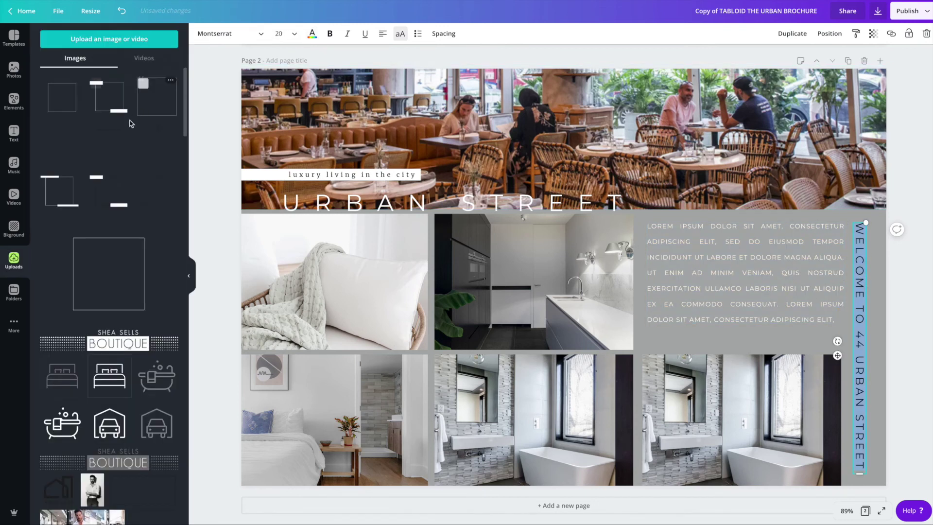
click(312, 33)
click(121, 118)
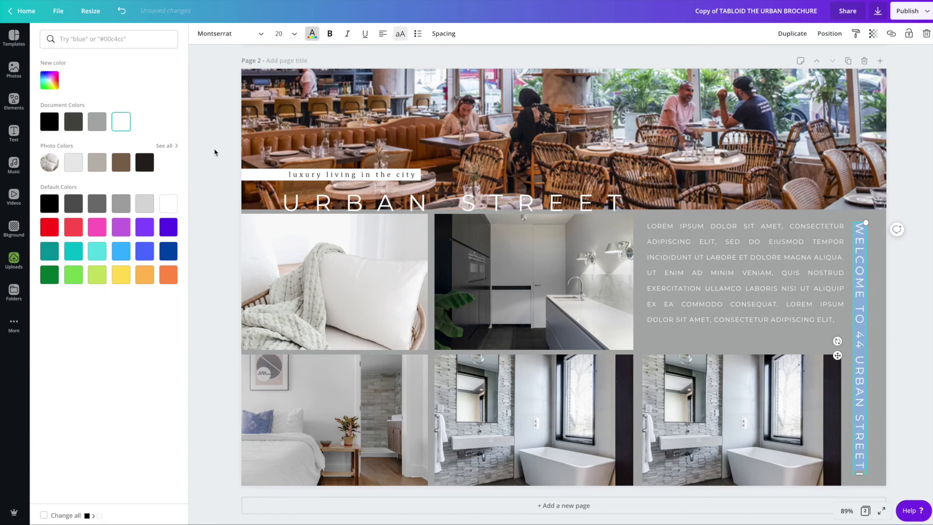
click(221, 151)
click(255, 178)
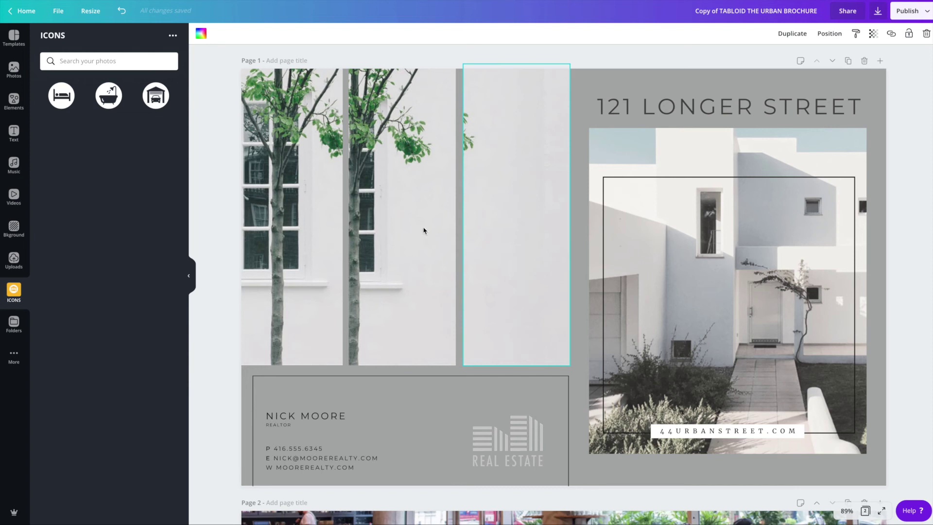
Step: Add the bed, bath and garage icons from the ICONS folder as a small row just above the cover's website banner
click(582, 293)
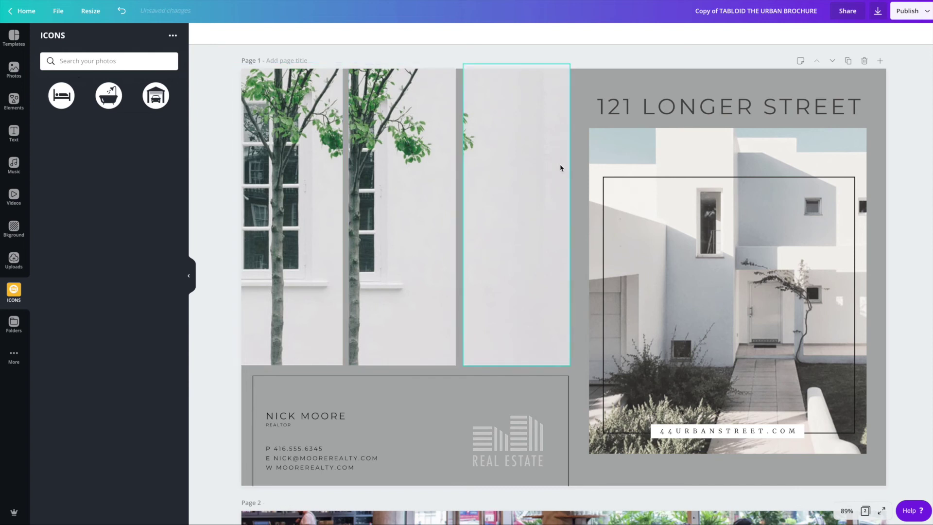
click(62, 100)
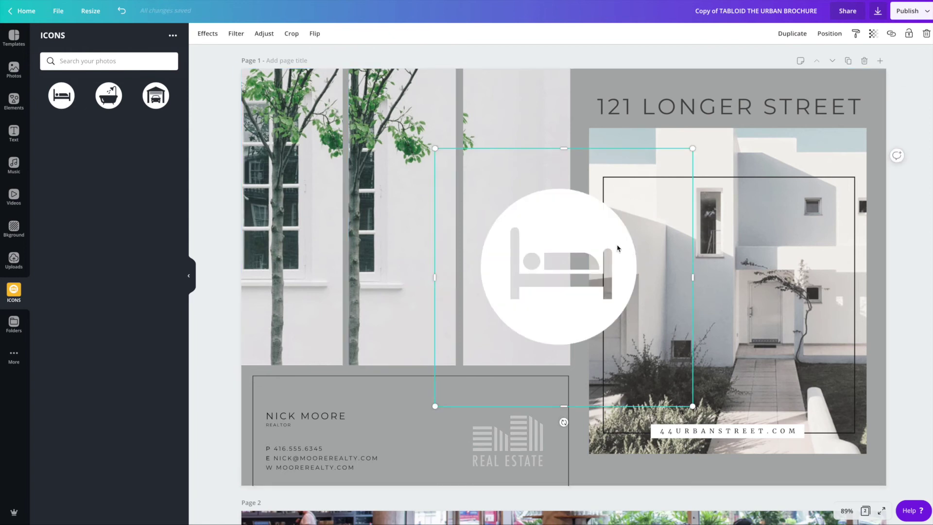
drag(451, 160, 710, 400)
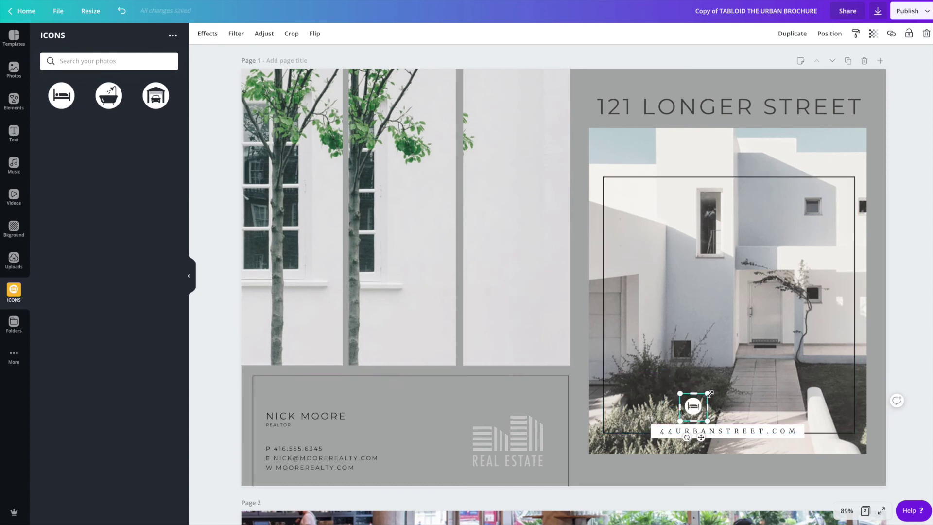
click(707, 411)
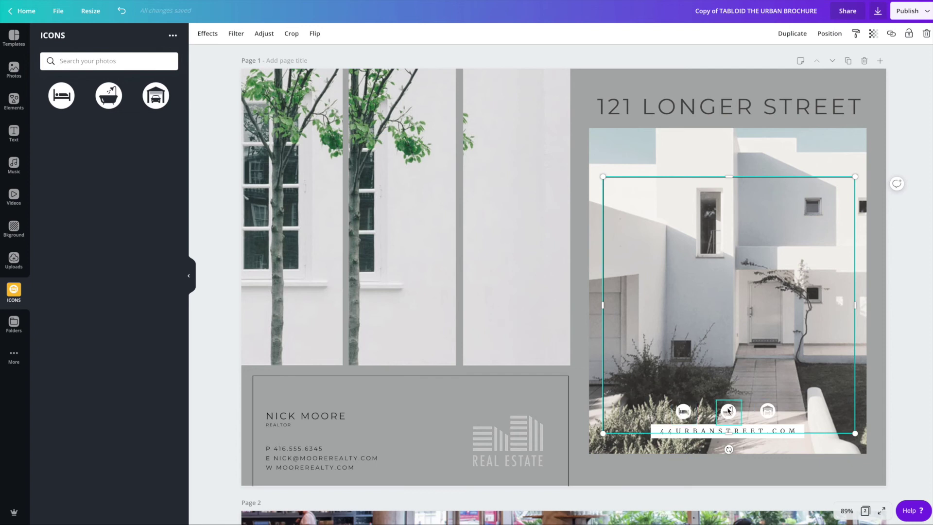
click(715, 165)
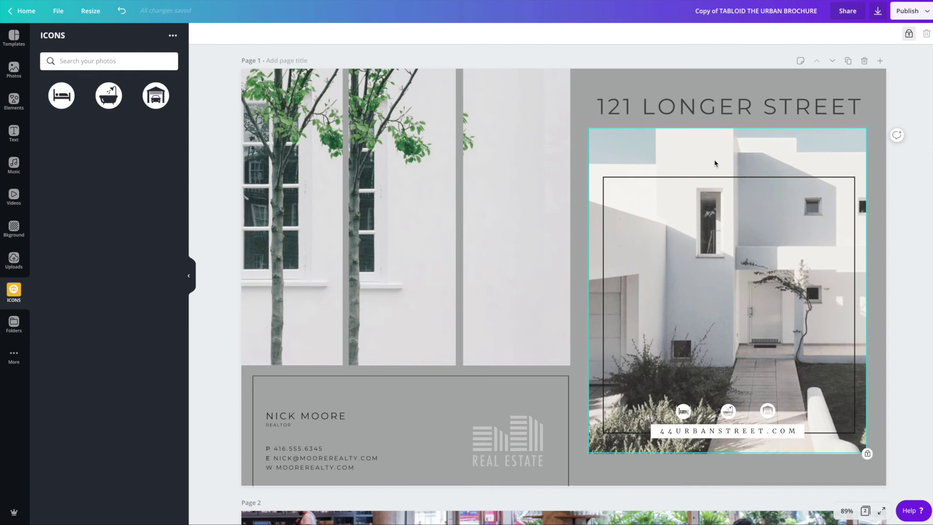
Step: Add a text box reading 3, shrink it to size 14.5 and move it onto the cover photo above the icons
key(t)
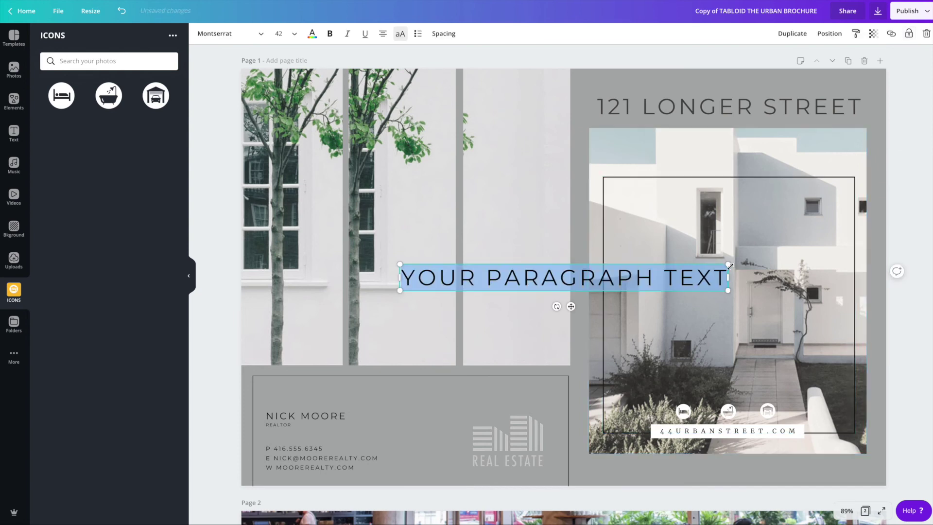
drag(729, 263, 514, 284)
drag(466, 305, 721, 375)
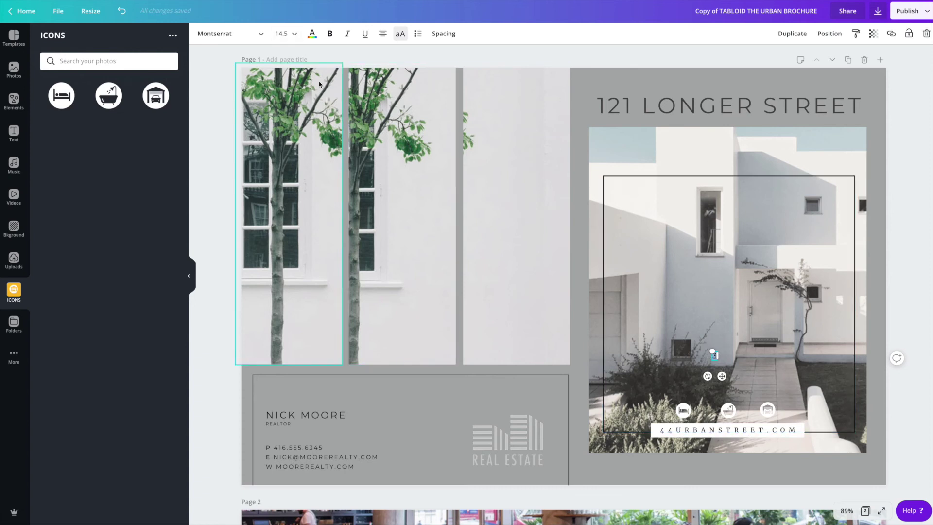
Step: Color the number 3 white and position it directly beside the bed icon
click(312, 33)
click(121, 122)
key(Escape)
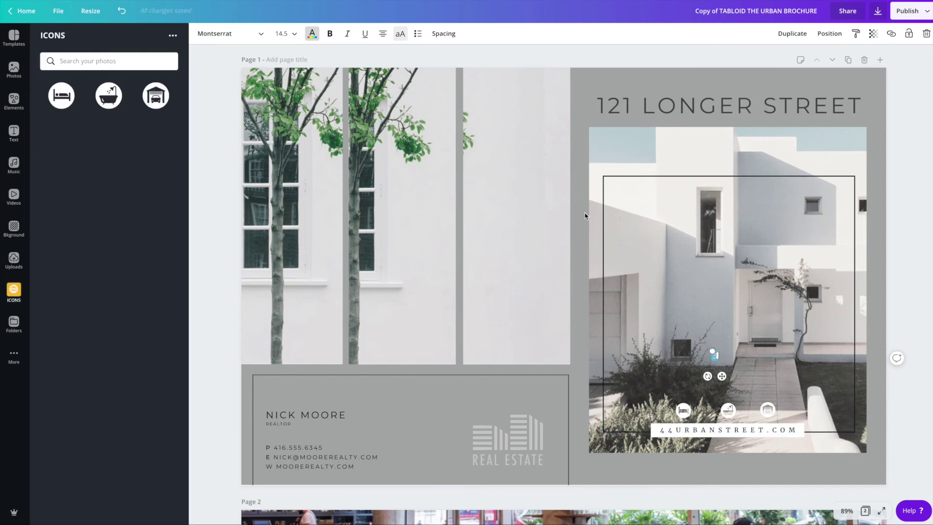
drag(722, 377, 710, 436)
click(721, 382)
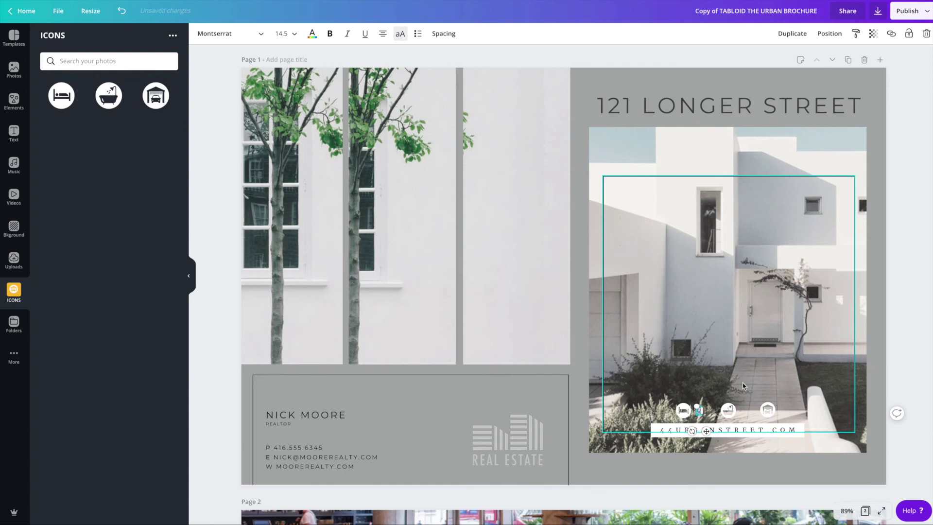
click(700, 412)
drag(697, 406, 701, 408)
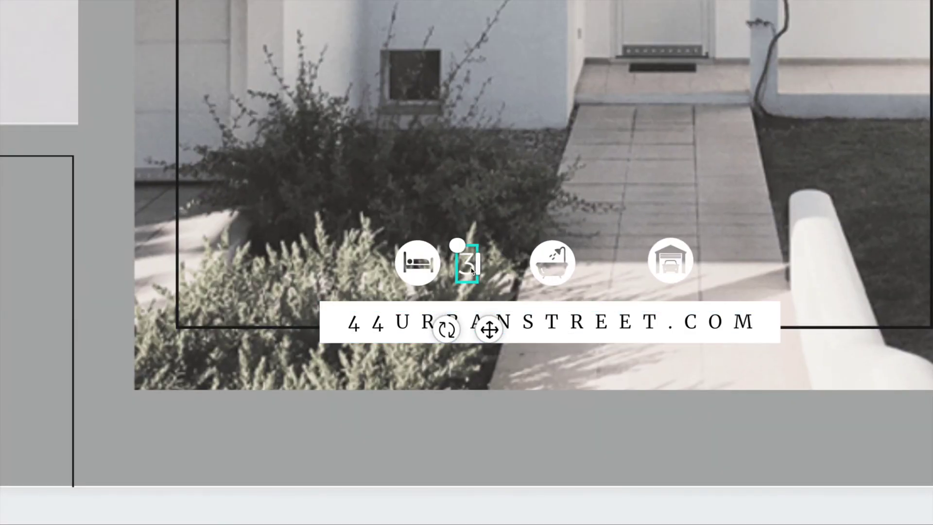
Step: Copy and paste the number 3 and align the duplicate beside the bath icon
right_click(471, 270)
click(534, 233)
right_click(463, 271)
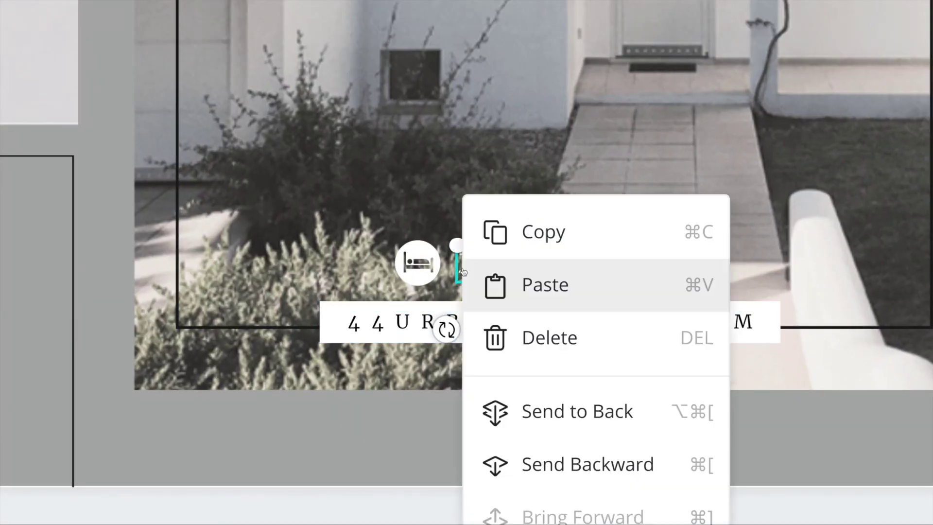
click(522, 291)
drag(509, 281, 599, 263)
Step: Paste another copy of the number 3 and align it beside the garage icon
right_click(600, 263)
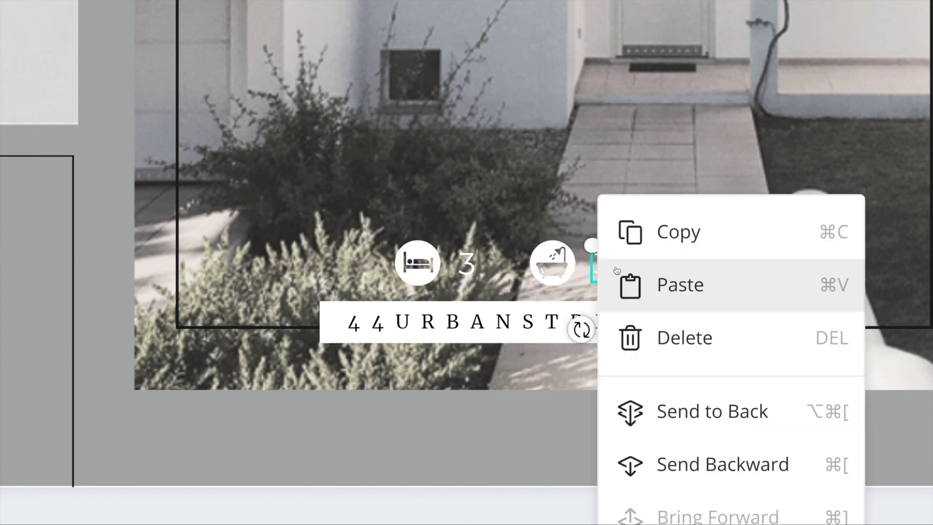
click(661, 232)
right_click(607, 264)
click(669, 298)
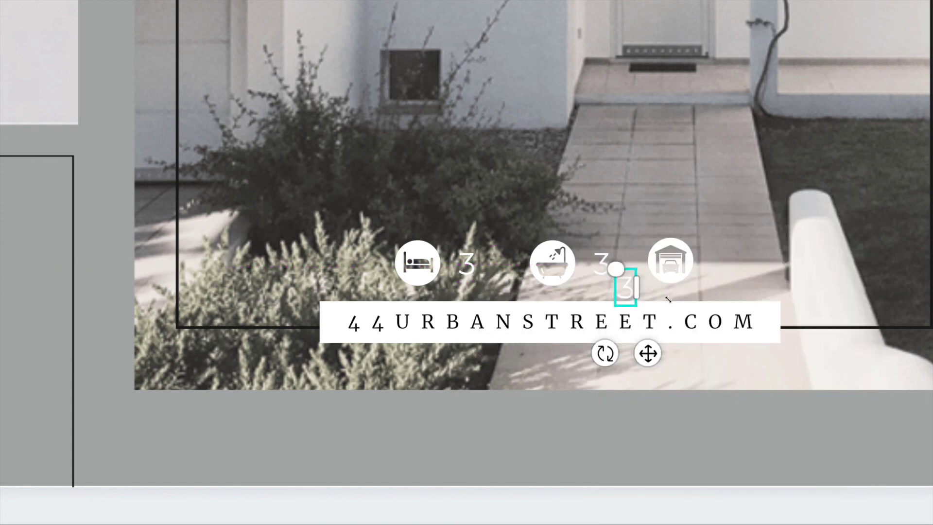
drag(631, 296, 726, 267)
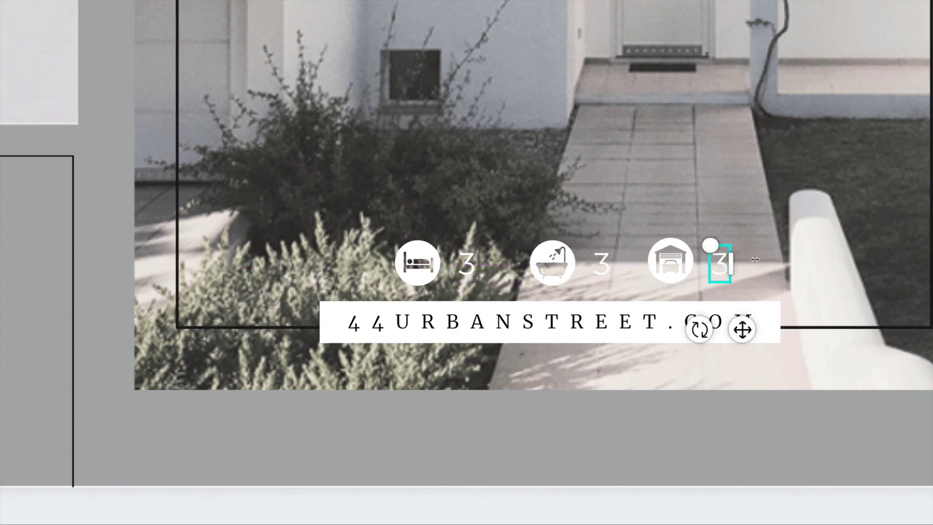
Step: Change the number beside the bath icon to 2 and the one beside the garage icon to 1
click(604, 270)
double_click(604, 266)
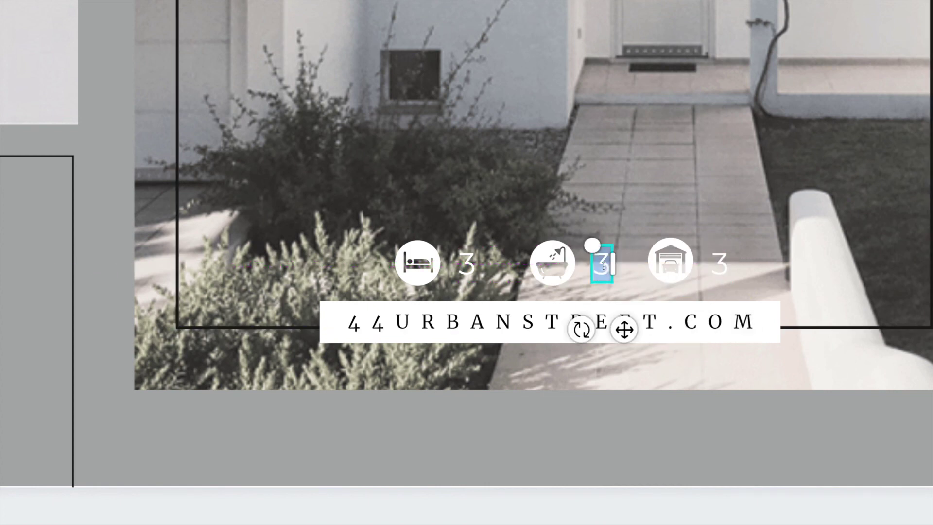
text(2)
double_click(720, 264)
text(1)
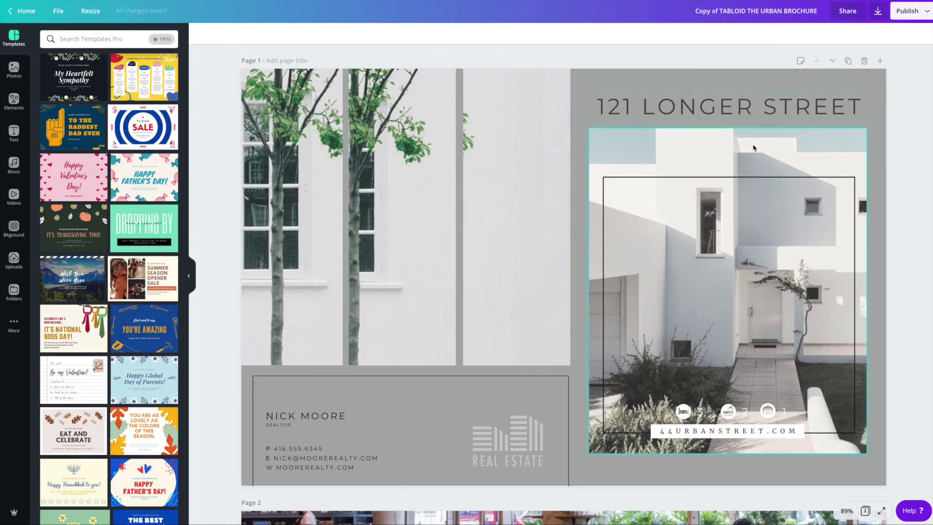
Step: Download all pages of the brochure as PDF Print with crop marks and bleed enabled
click(878, 14)
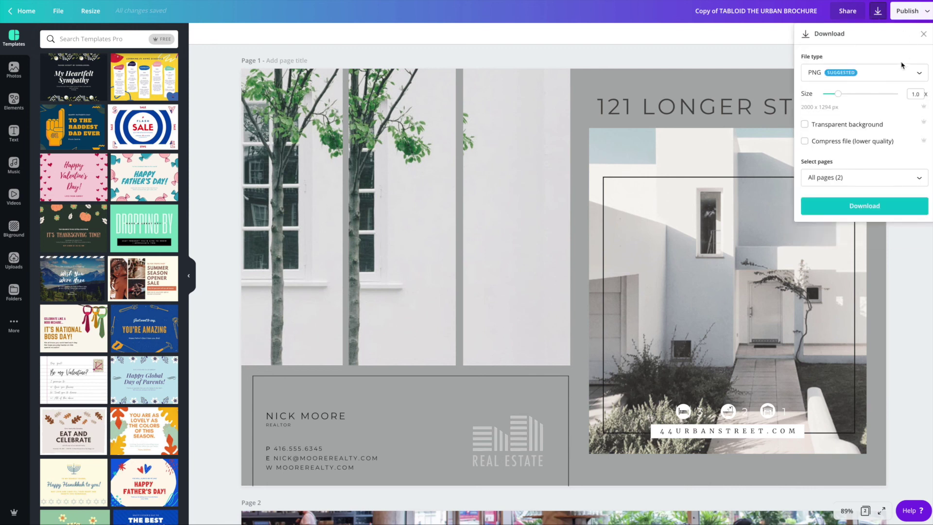
click(890, 73)
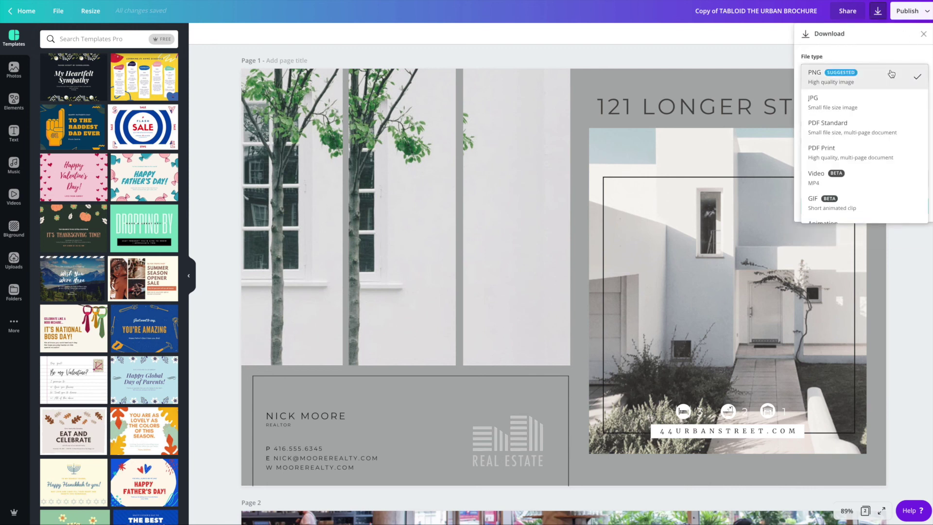
click(828, 154)
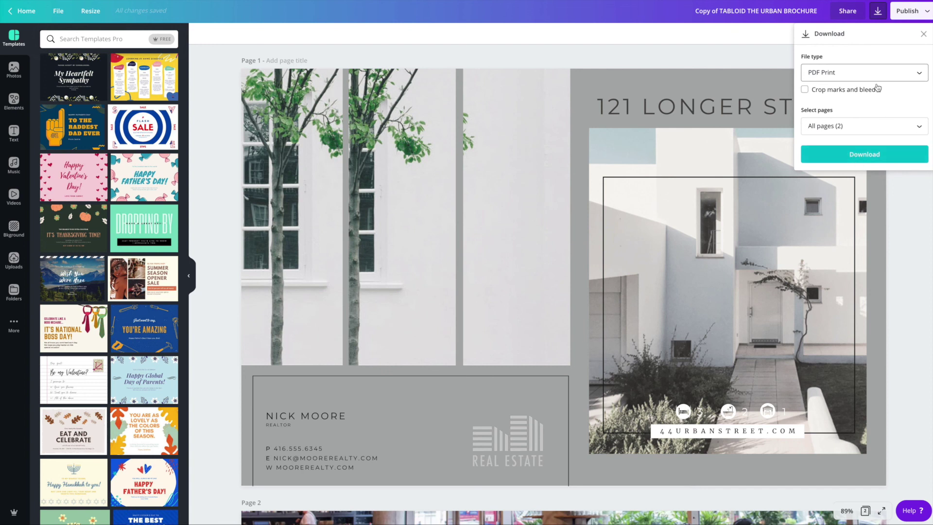
click(805, 90)
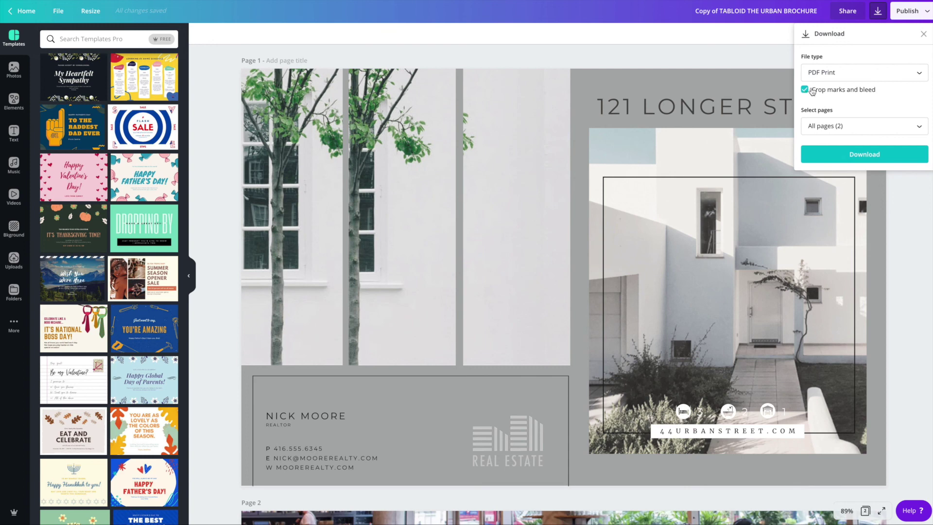
click(869, 155)
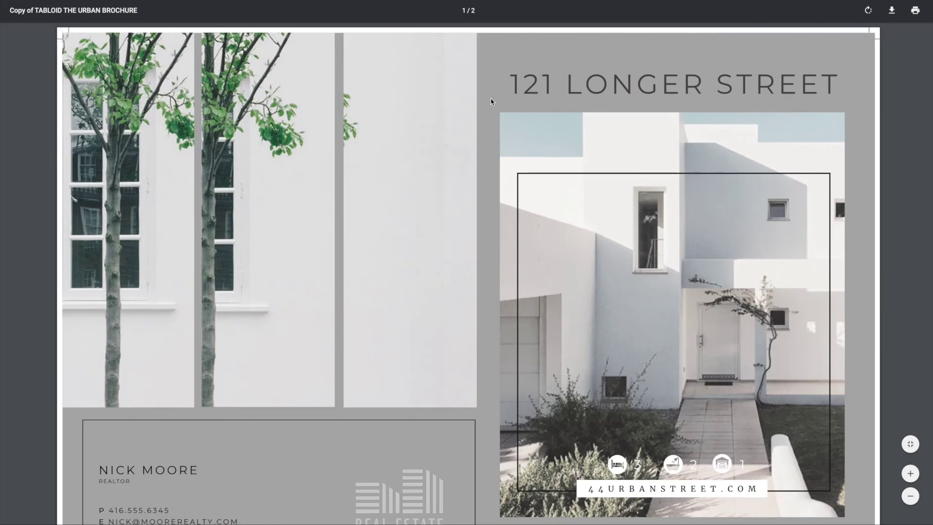
Step: Examine both pages of the exported PDF, checking the crop marks and bleed around the edges
scroll(878, 79, down, 4)
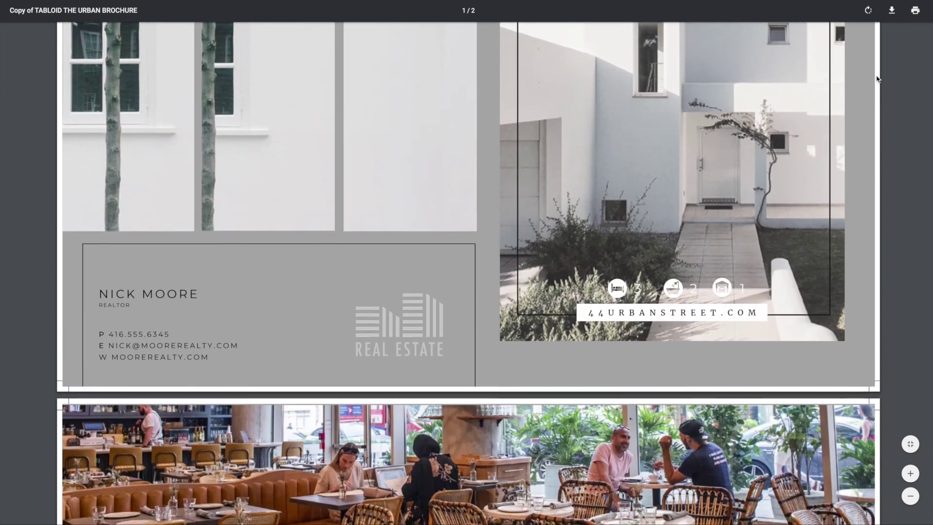
scroll(878, 79, down, 4)
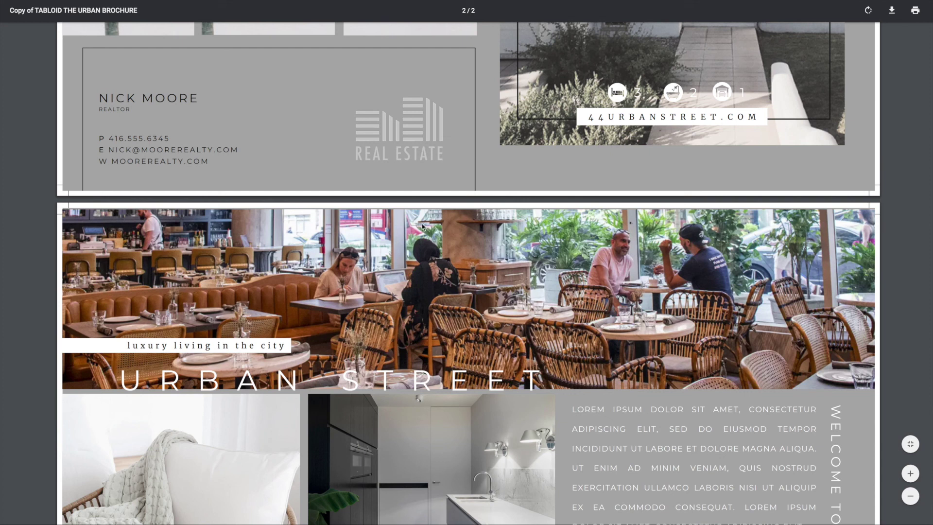
scroll(68, 206, up, 2)
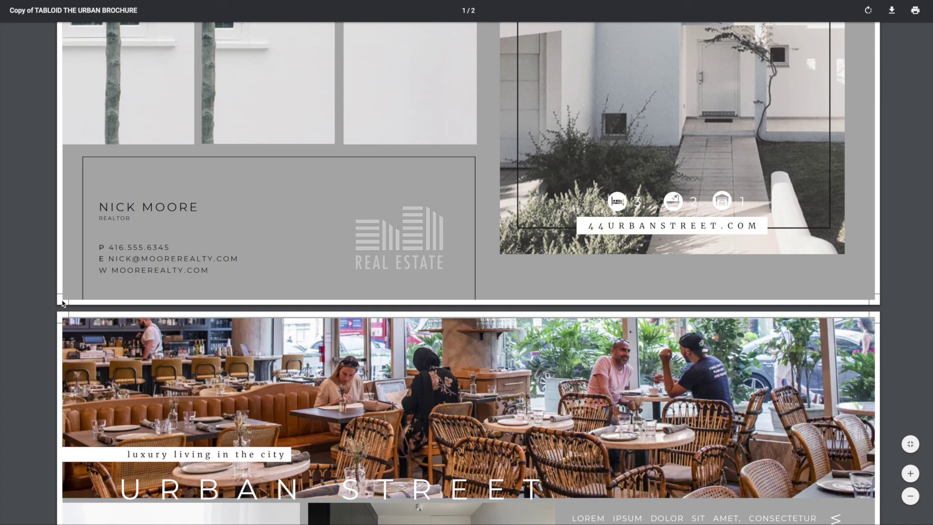
scroll(64, 302, up, 5)
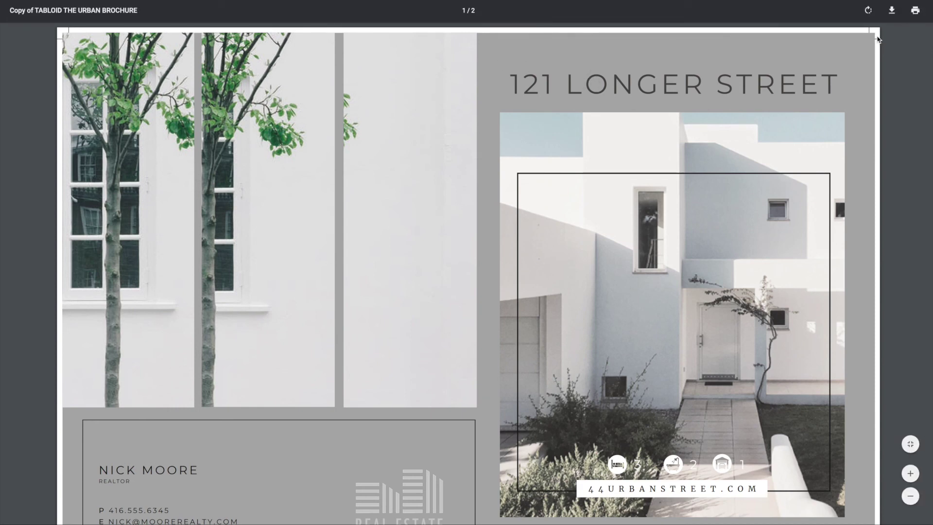
scroll(864, 138, down, 6)
scroll(864, 138, down, 5)
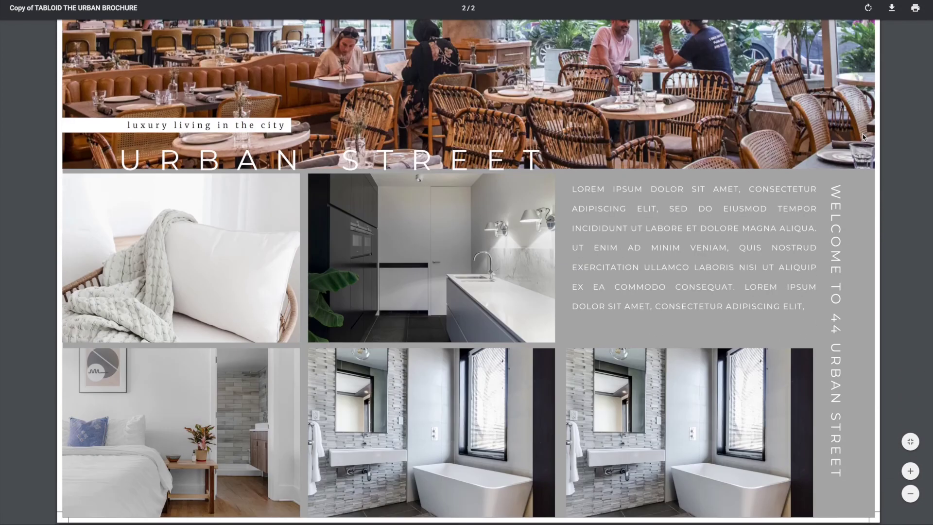
scroll(706, 158, up, 12)
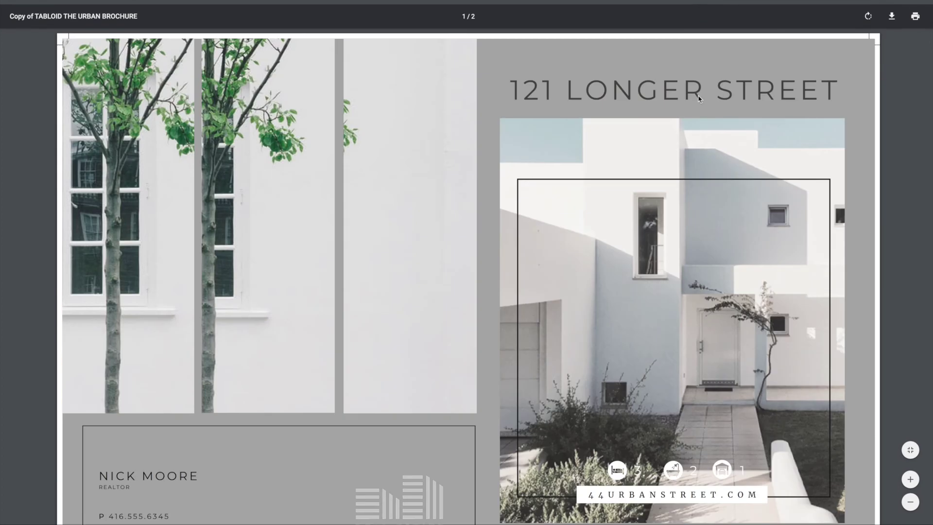